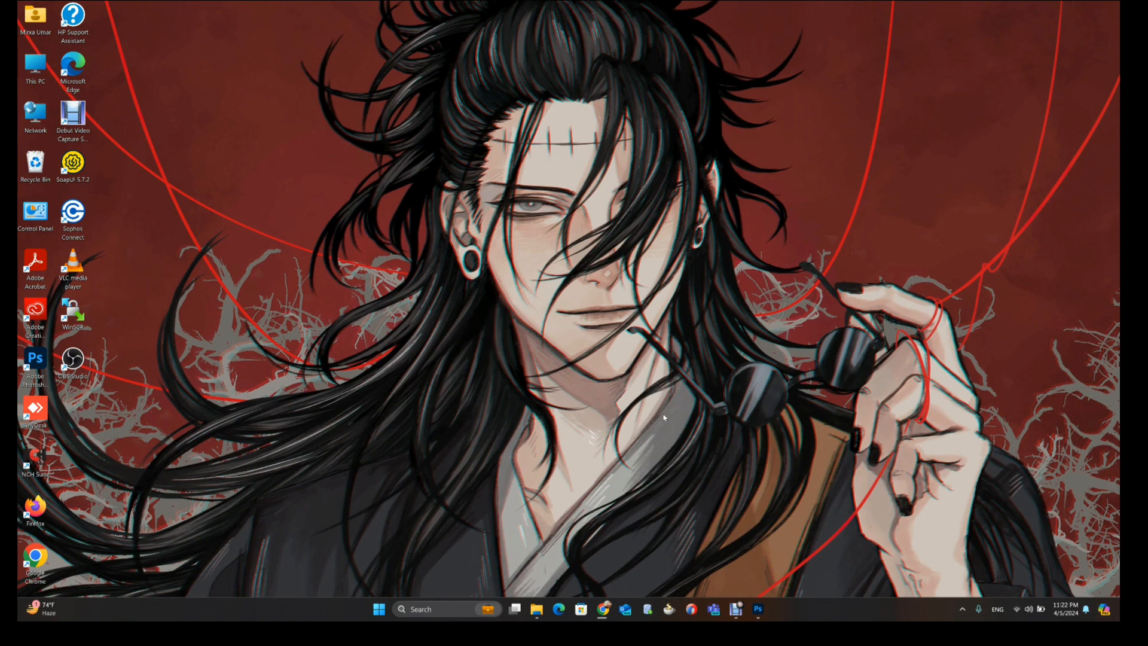
- Open the turquoise lake canoe JPG from Downloads as its own Photoshop document and close the blank Untitled-1 document
click(758, 608)
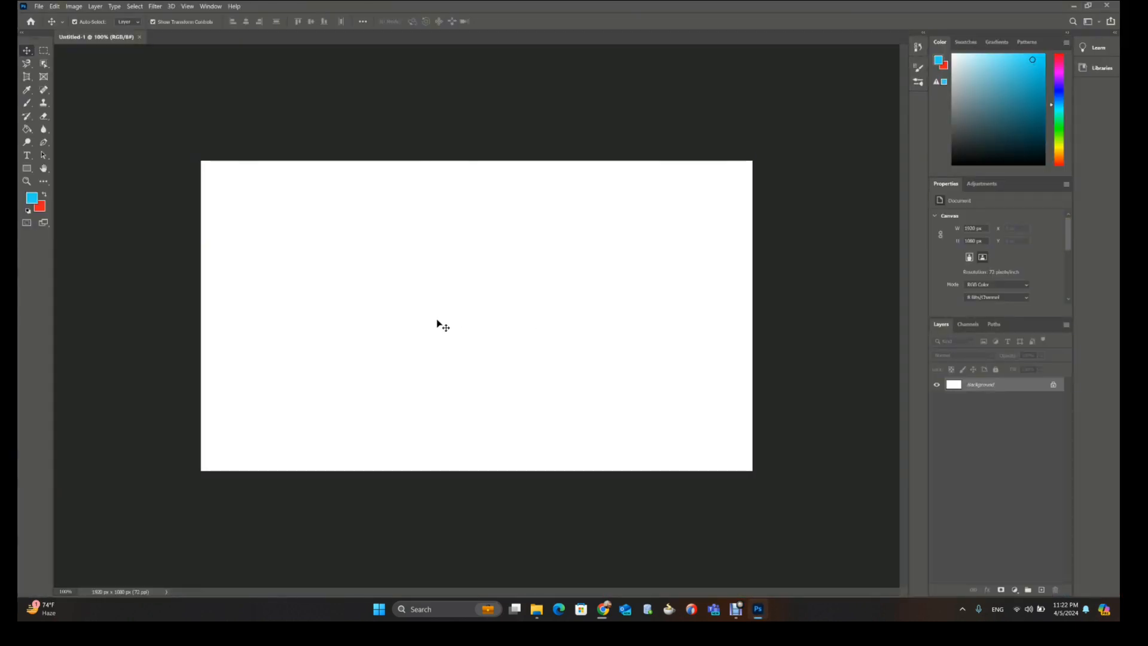
click(537, 609)
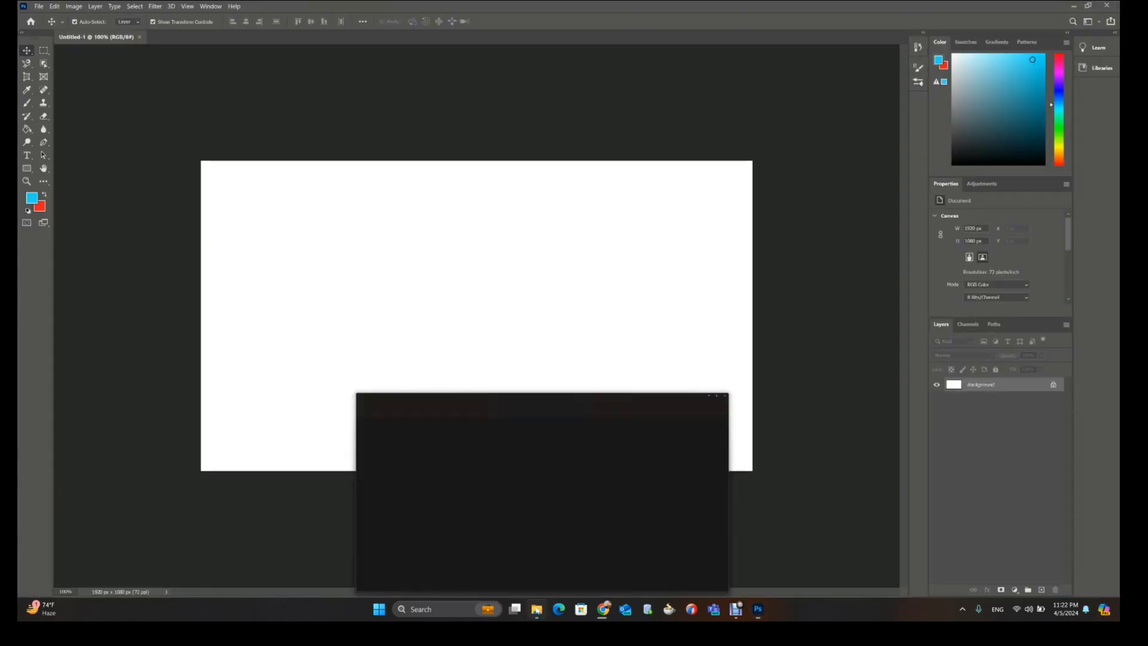
click(184, 194)
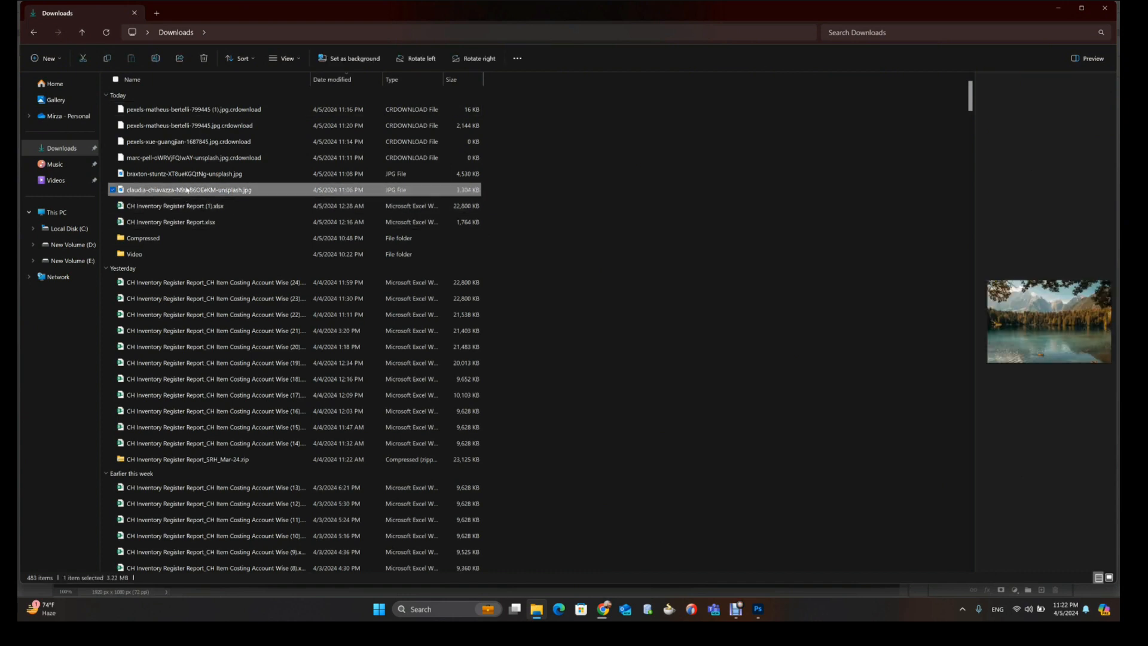
click(189, 179)
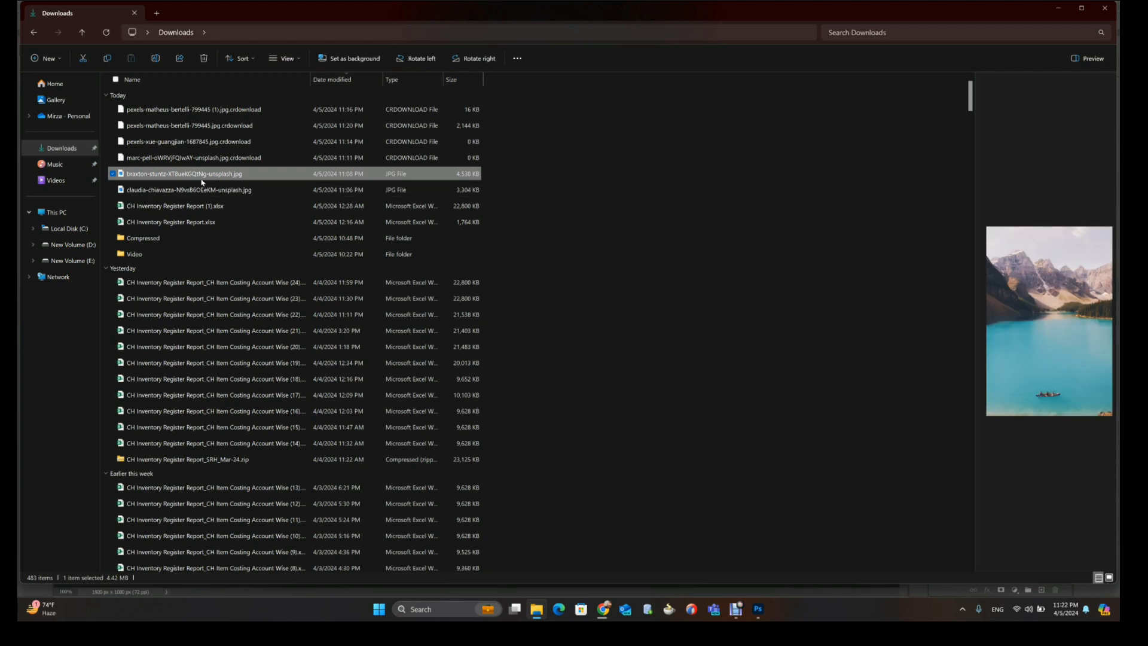
drag(213, 179, 498, 19)
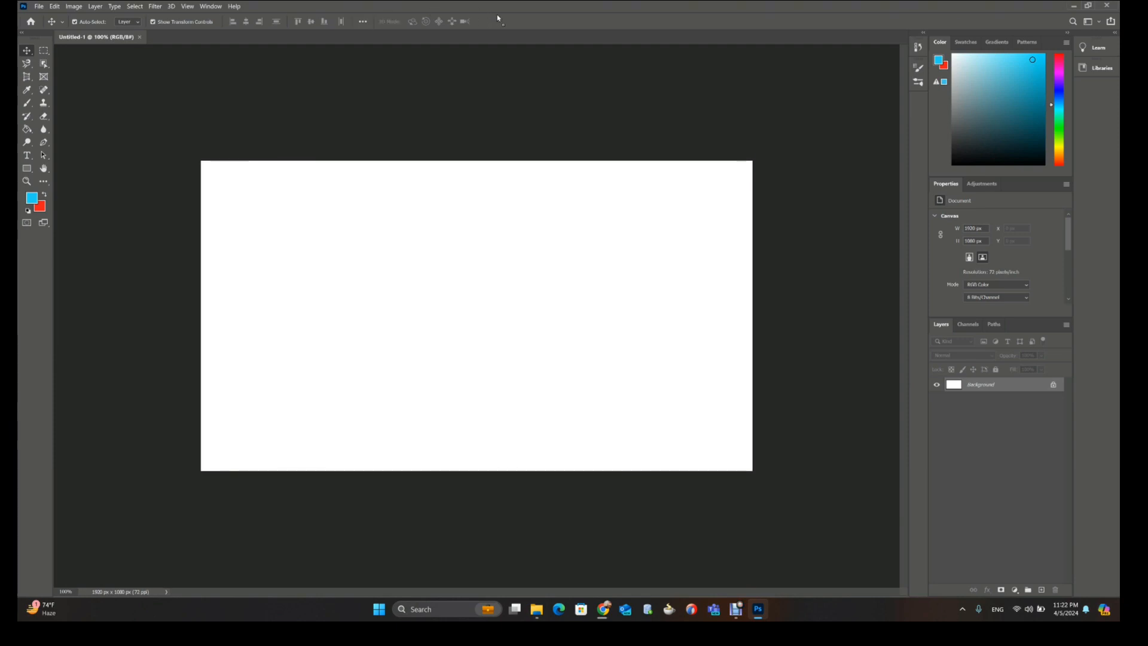
drag(498, 19, 498, 19)
drag(499, 18, 498, 18)
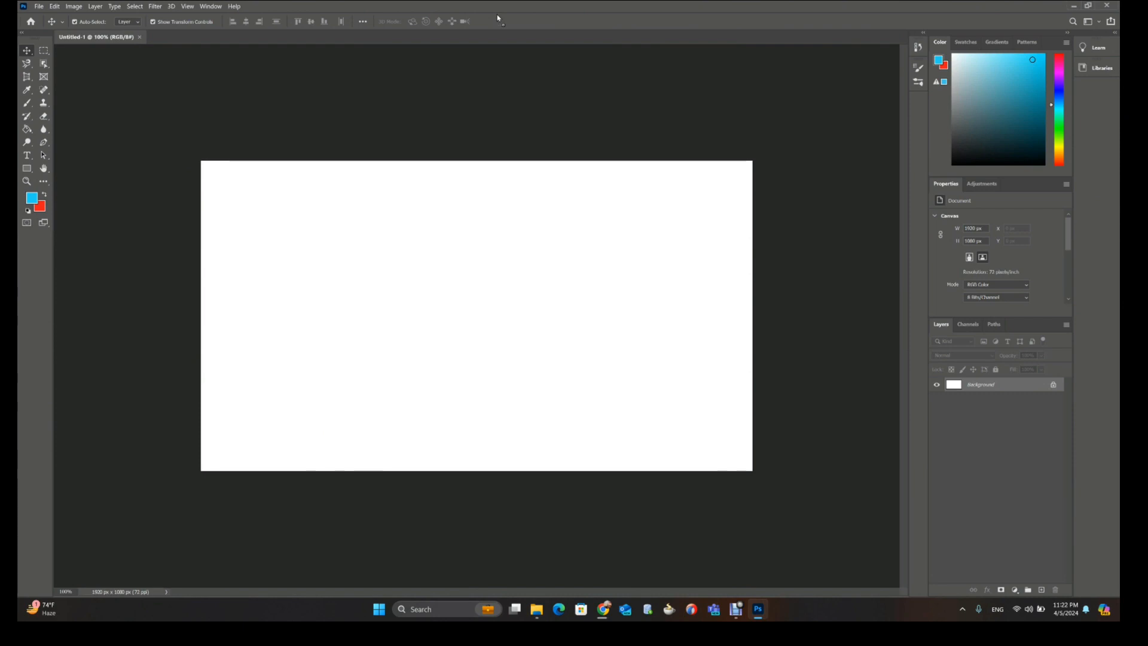
drag(500, 136, 567, 137)
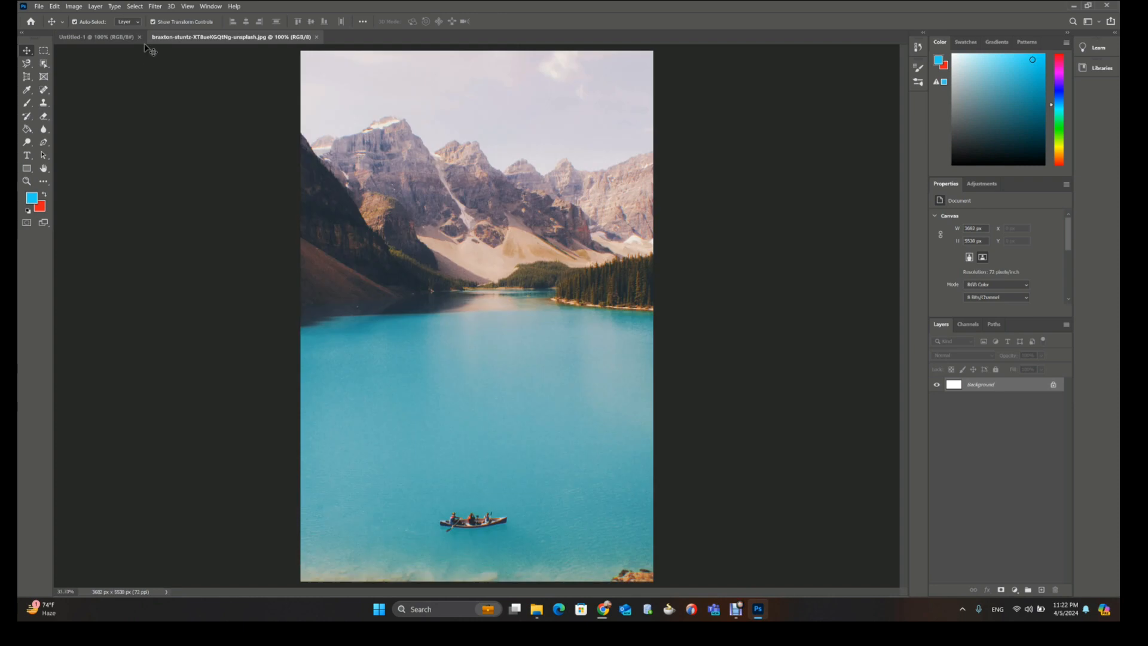
click(139, 37)
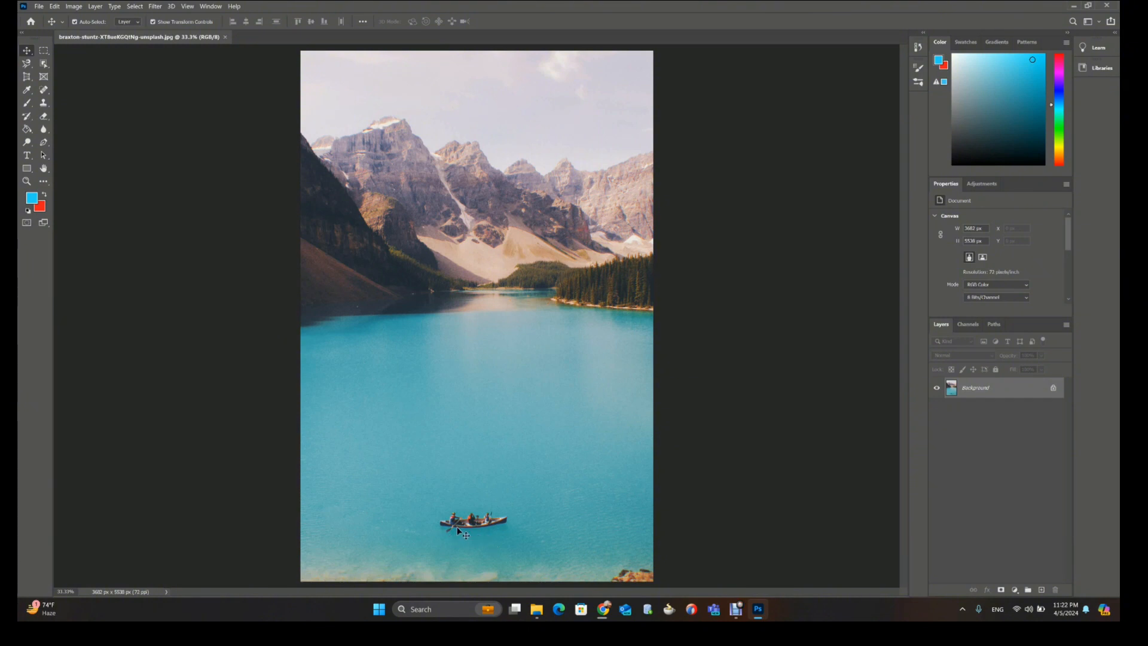
- Choose the Clone Stamp tool for working around the canoe and add a new empty layer above the Background
scroll(457, 527, up, 2)
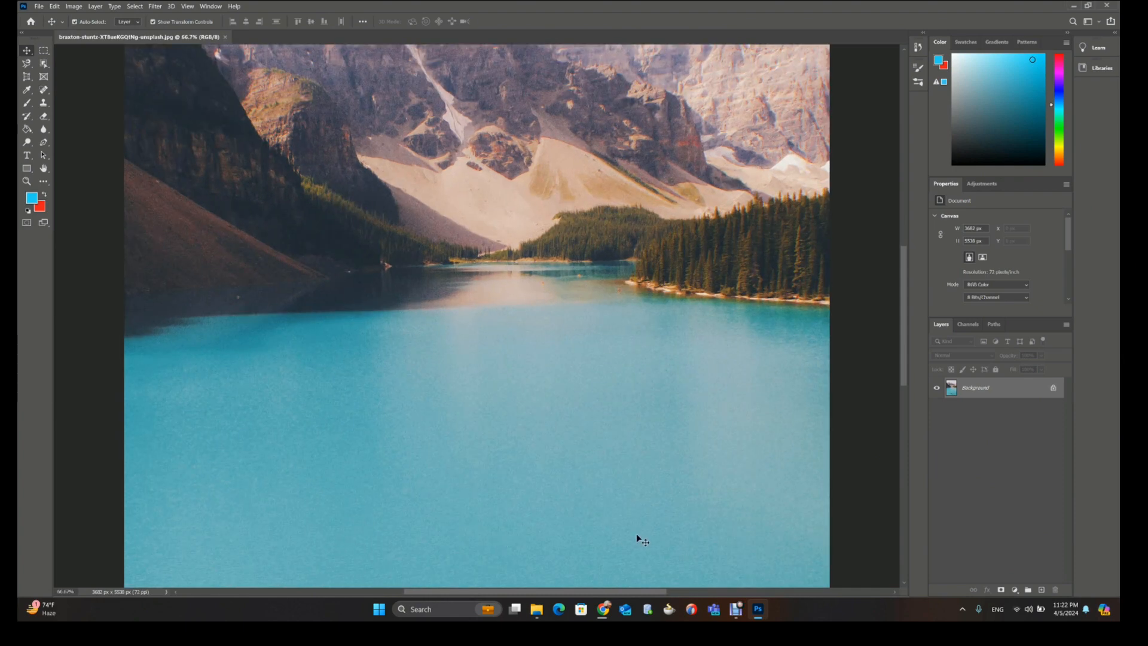
drag(599, 459, 591, 356)
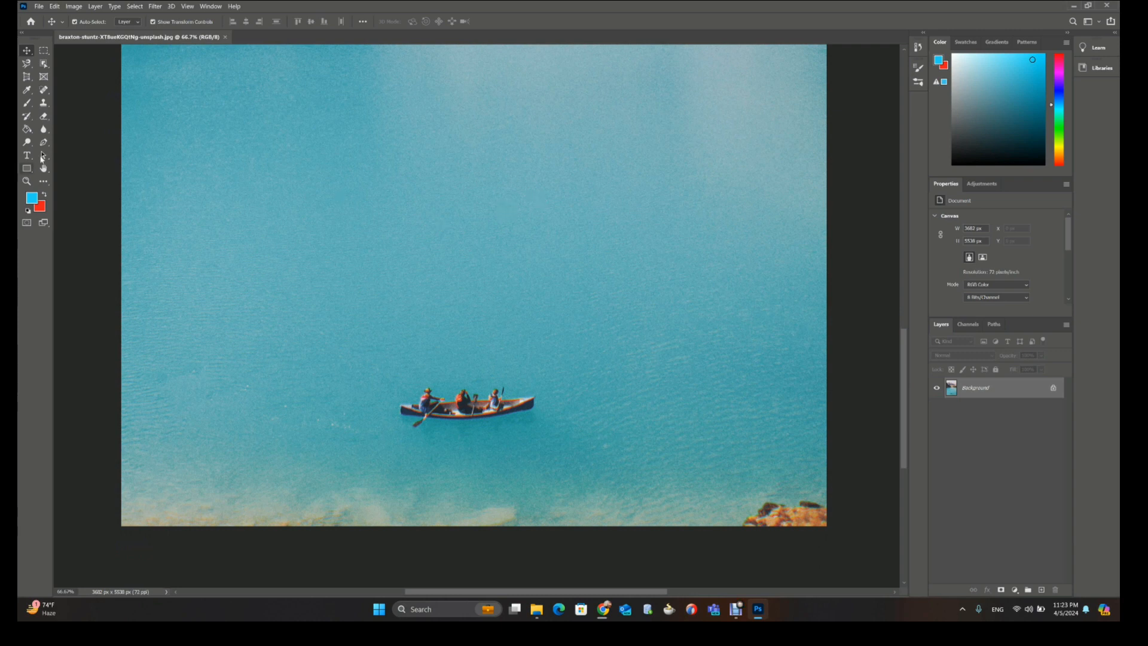
click(45, 106)
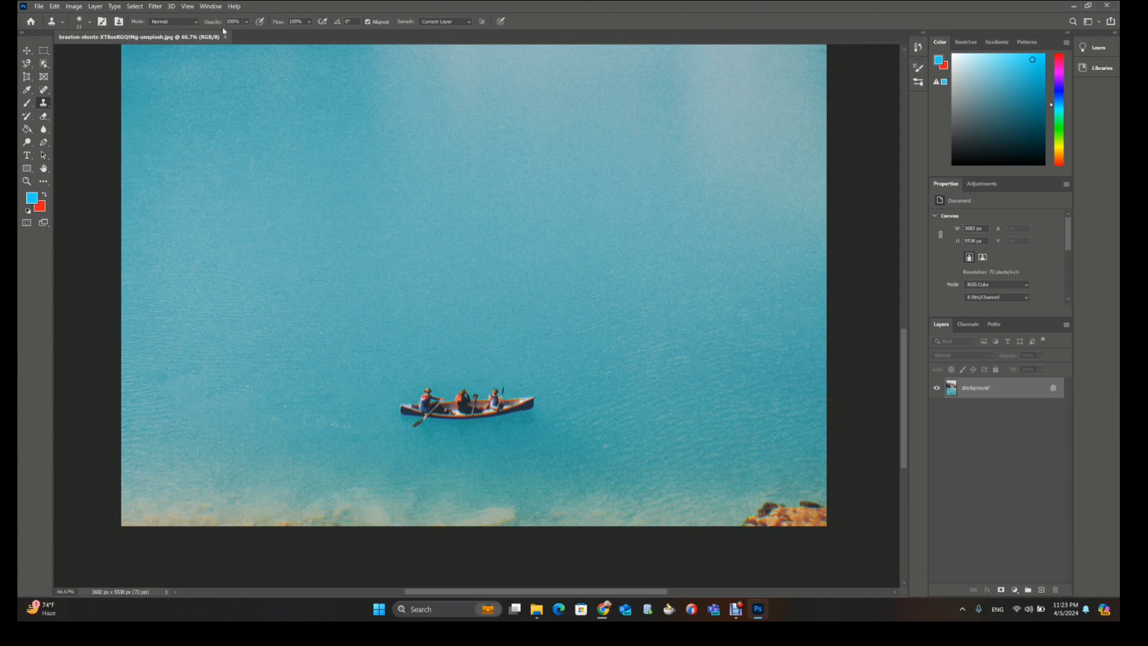
click(322, 22)
click(460, 24)
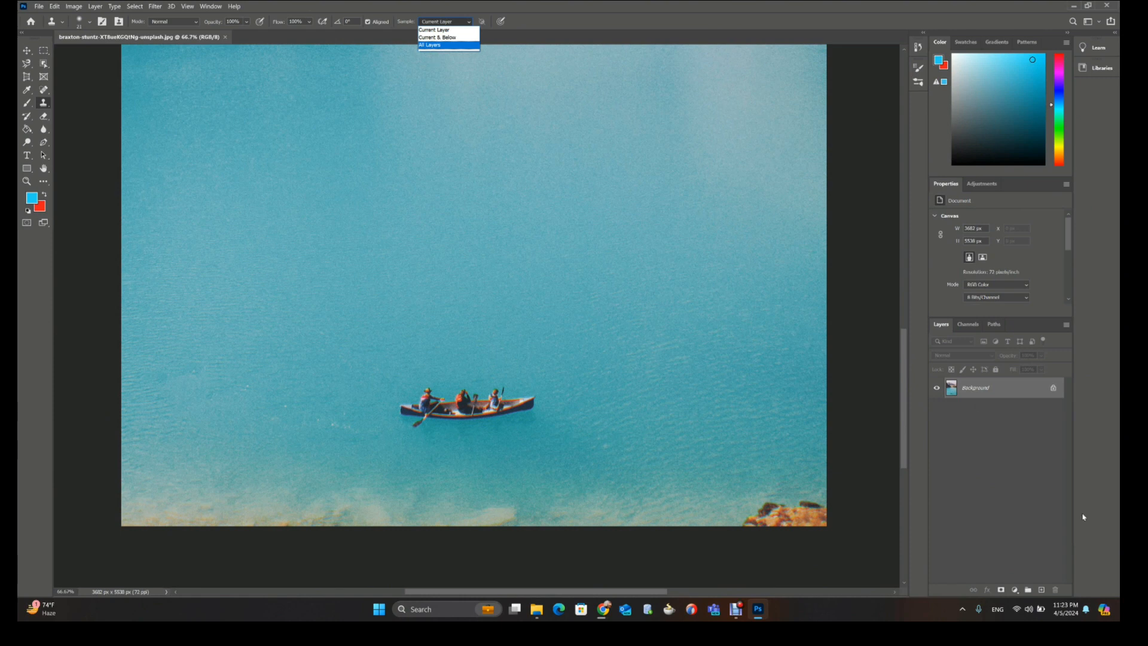
click(1044, 591)
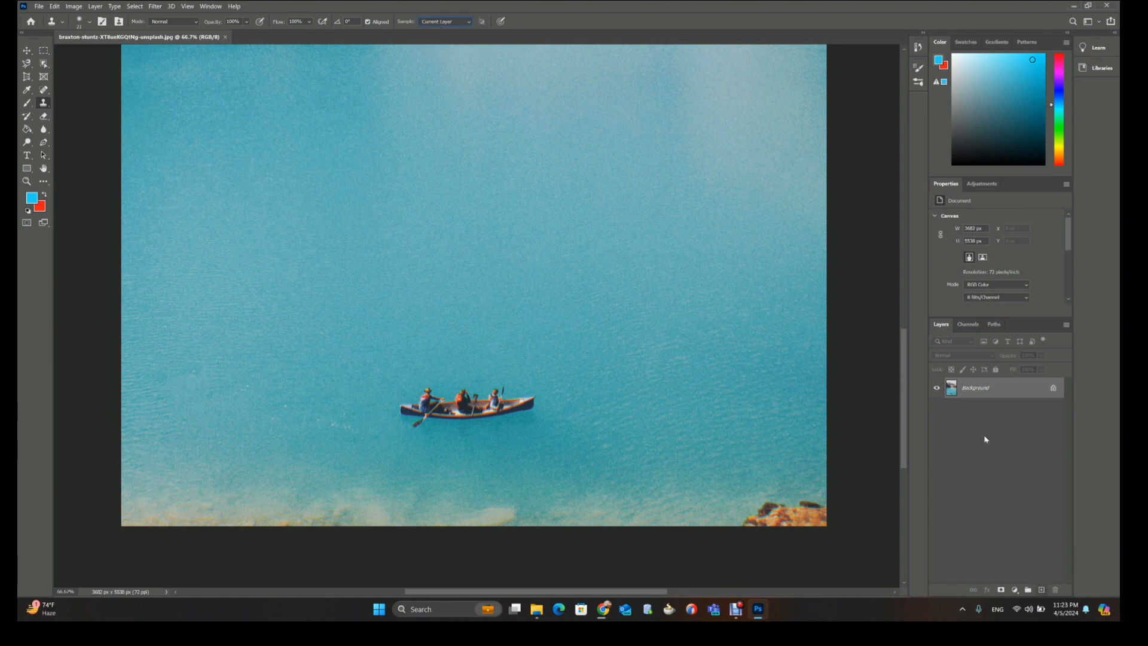
click(1042, 591)
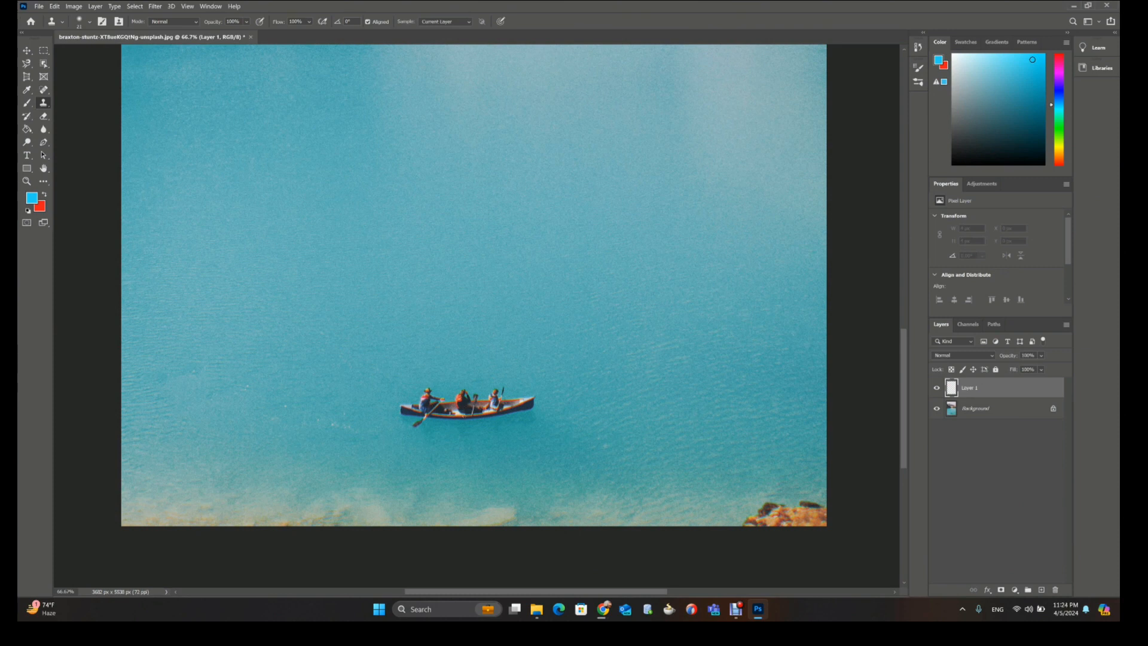
- Enlarge the Clone Stamp brush and try stamping over the canoe without defining a source point
key(bracketright)
click(469, 405)
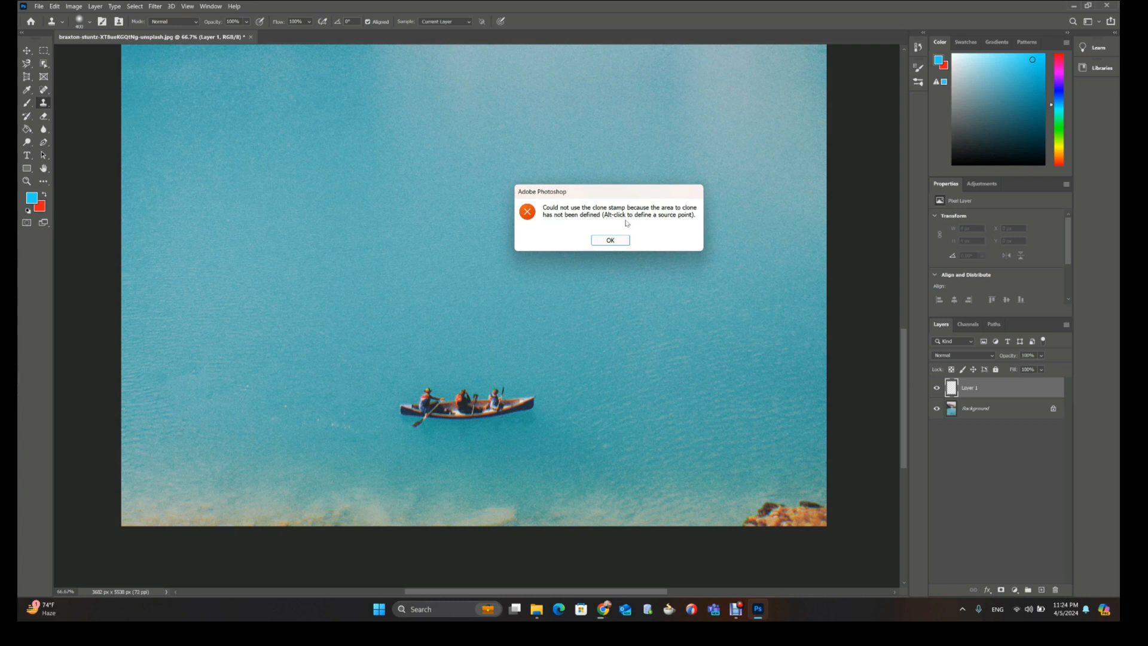
click(601, 241)
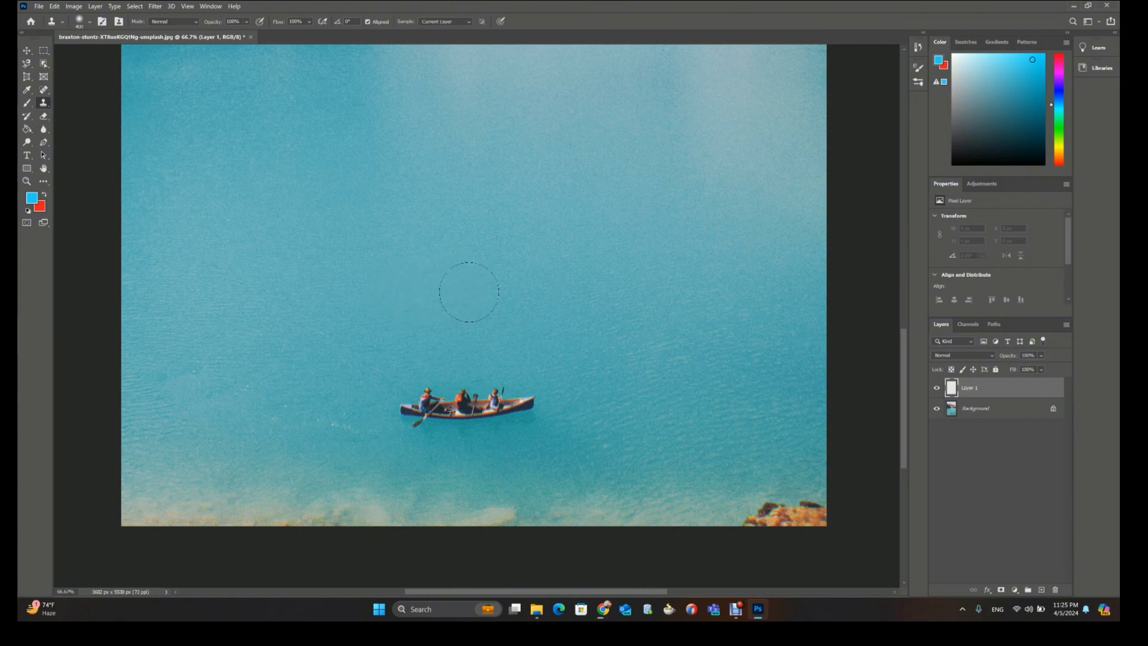
- Set the Clone Stamp to sample All Layers and clone the canoe onto the open water directly above the original
mouse_move(469, 293)
mouse_down()
mouse_move(538, 288)
mouse_move(513, 272)
mouse_move(408, 278)
mouse_up()
click(454, 22)
click(439, 48)
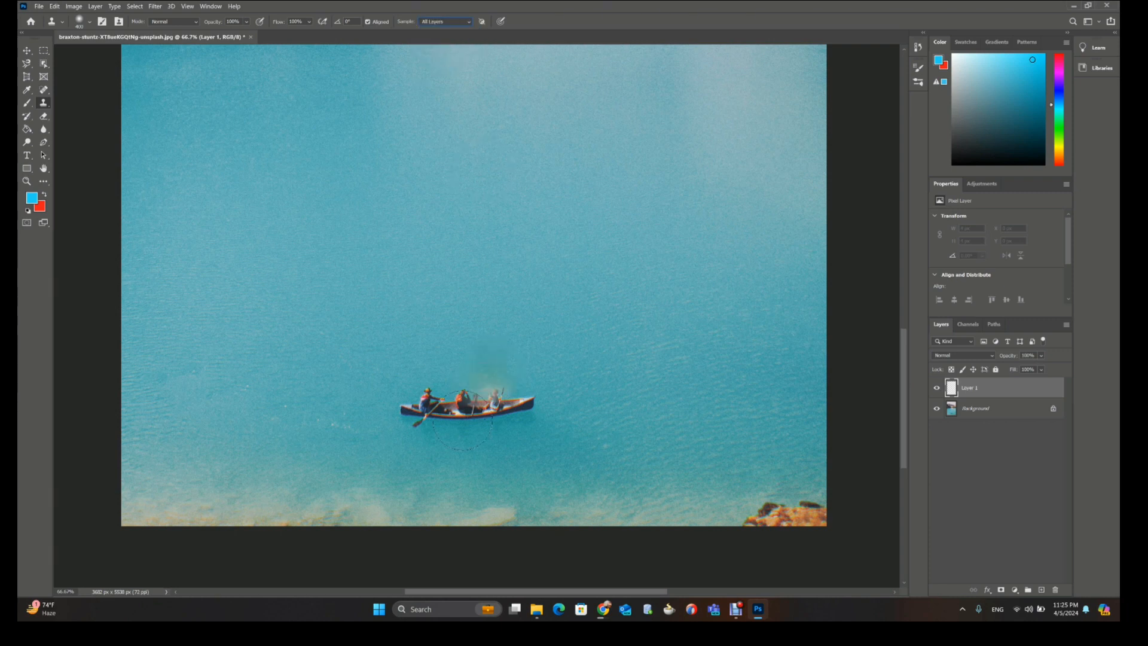
mouse_move(471, 439)
mouse_down()
mouse_move(461, 326)
mouse_move(471, 286)
mouse_move(420, 290)
mouse_move(519, 283)
mouse_move(413, 287)
mouse_up()
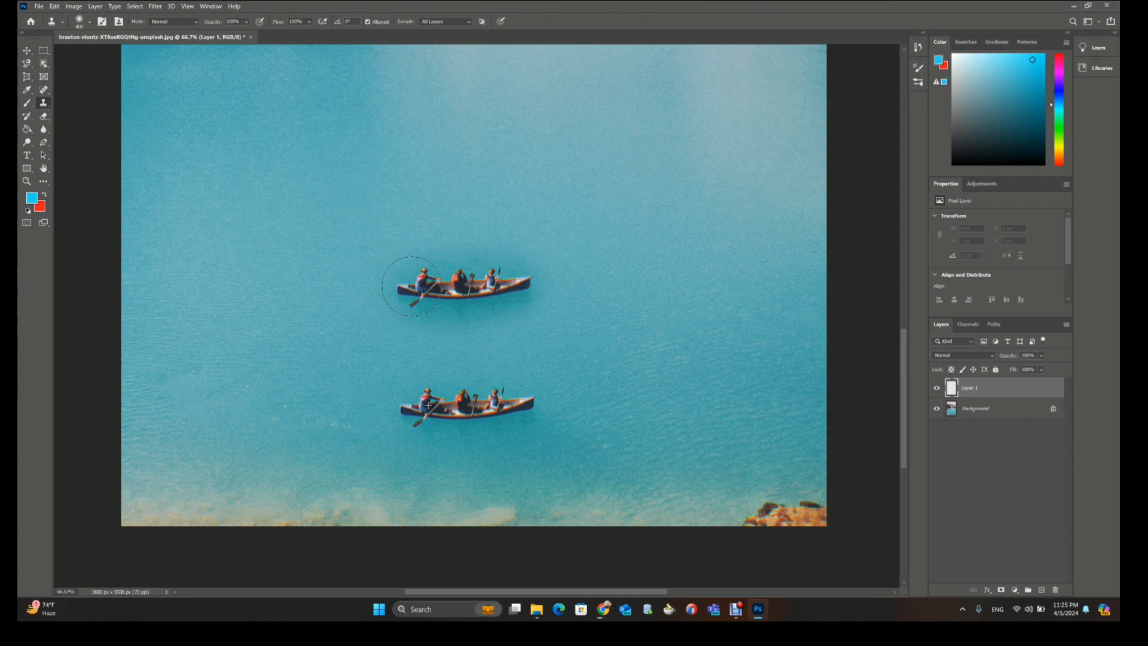
drag(412, 286, 413, 287)
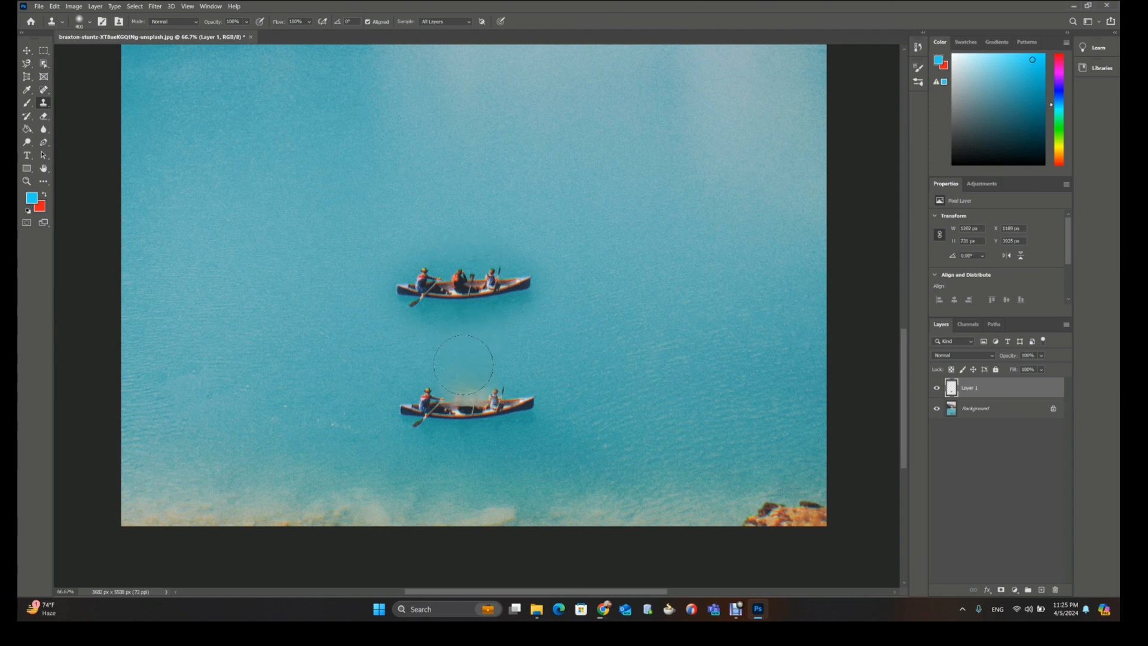
- Clone another canoe onto the water above the first copy, and undo a stray stamp made over the mountains
mouse_move(475, 176)
mouse_down()
mouse_move(448, 190)
mouse_move(422, 184)
mouse_move(496, 174)
mouse_move(478, 156)
mouse_move(431, 157)
mouse_move(404, 175)
mouse_move(503, 139)
mouse_move(521, 170)
mouse_up()
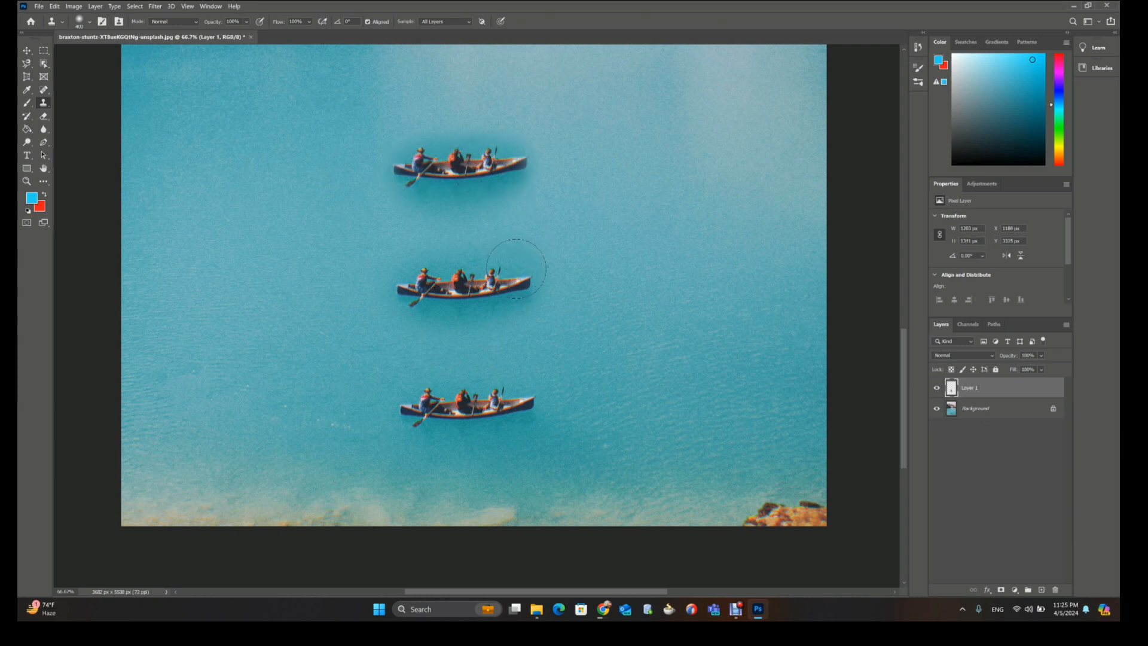
key(ctrl+minus)
key(ctrl+minus)
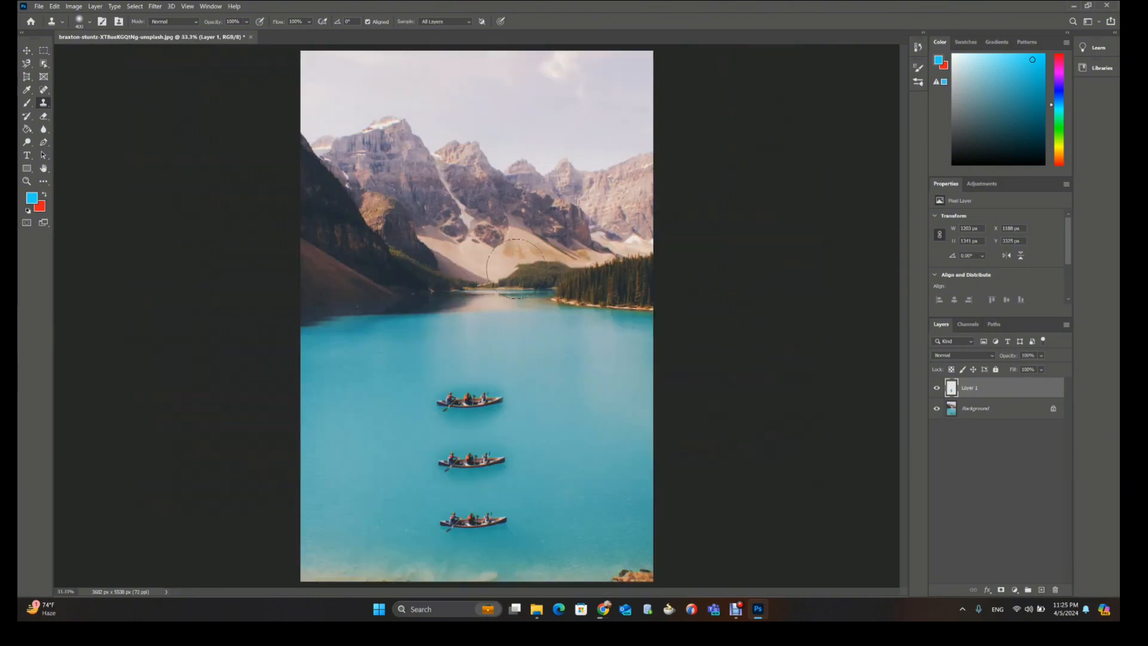
click(515, 272)
key(ctrl+z)
- With the Background layer hidden, erase the upper canoe copy from Layer 1 using an enlarged Eraser, and show the Background again
click(937, 409)
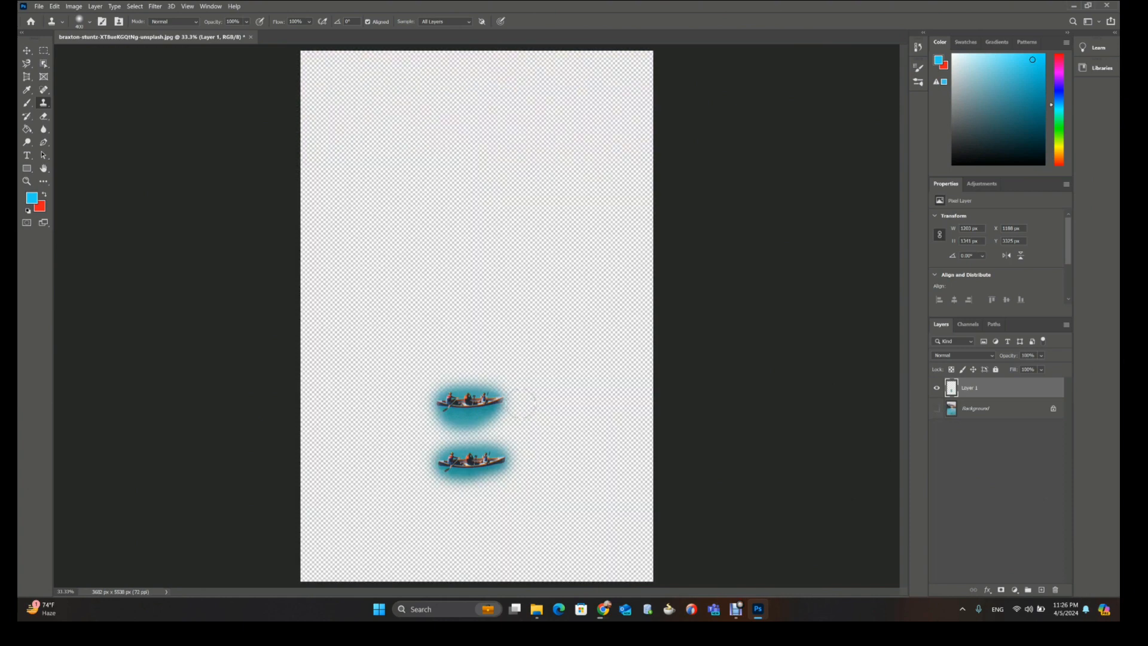
click(46, 117)
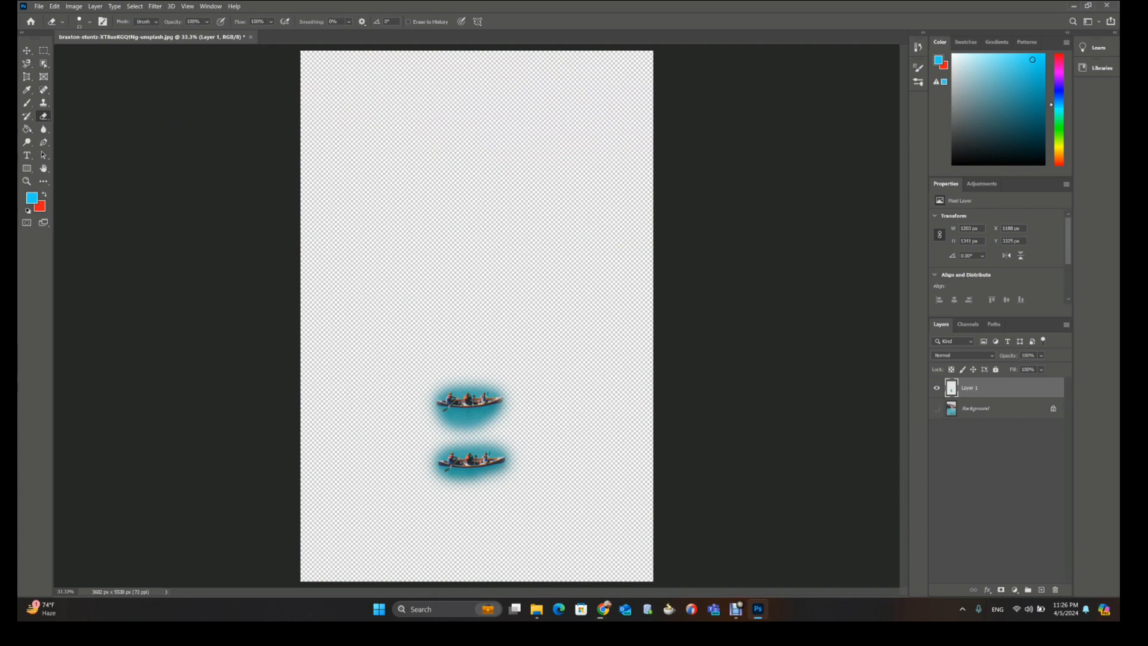
key(bracketright)
key(bracketright)
key(bracketright)
key(bracketright)
key(bracketright)
key(bracketright)
key(bracketright)
key(bracketright)
key(bracketright)
mouse_move(420, 397)
mouse_down()
mouse_move(494, 394)
mouse_move(439, 405)
mouse_move(478, 407)
mouse_up()
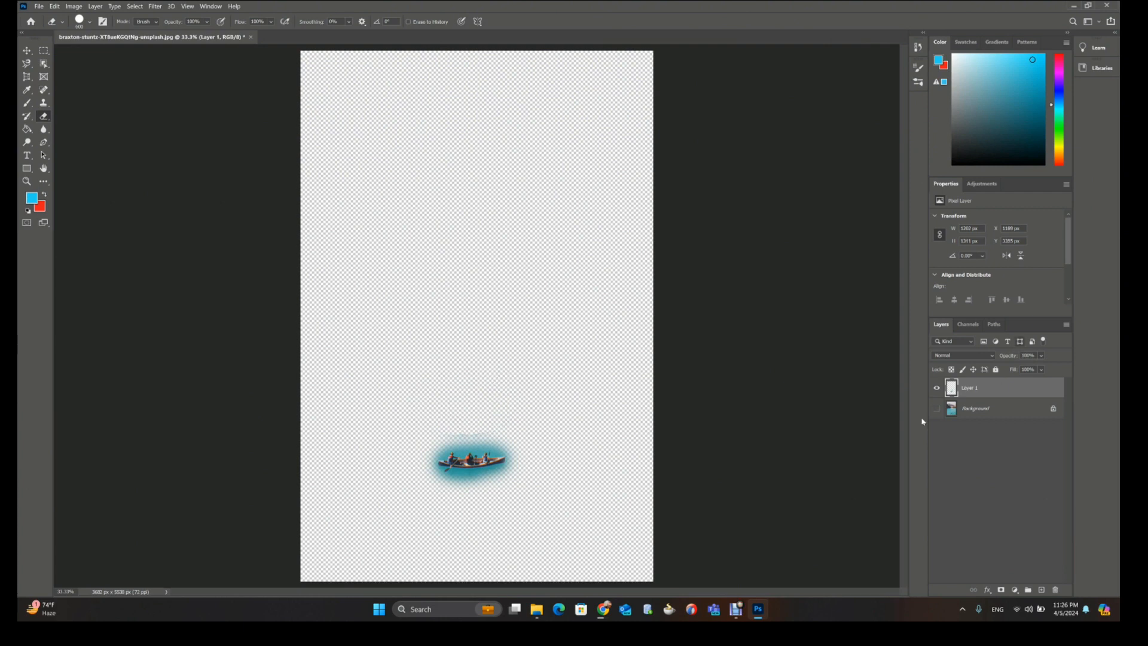
click(937, 408)
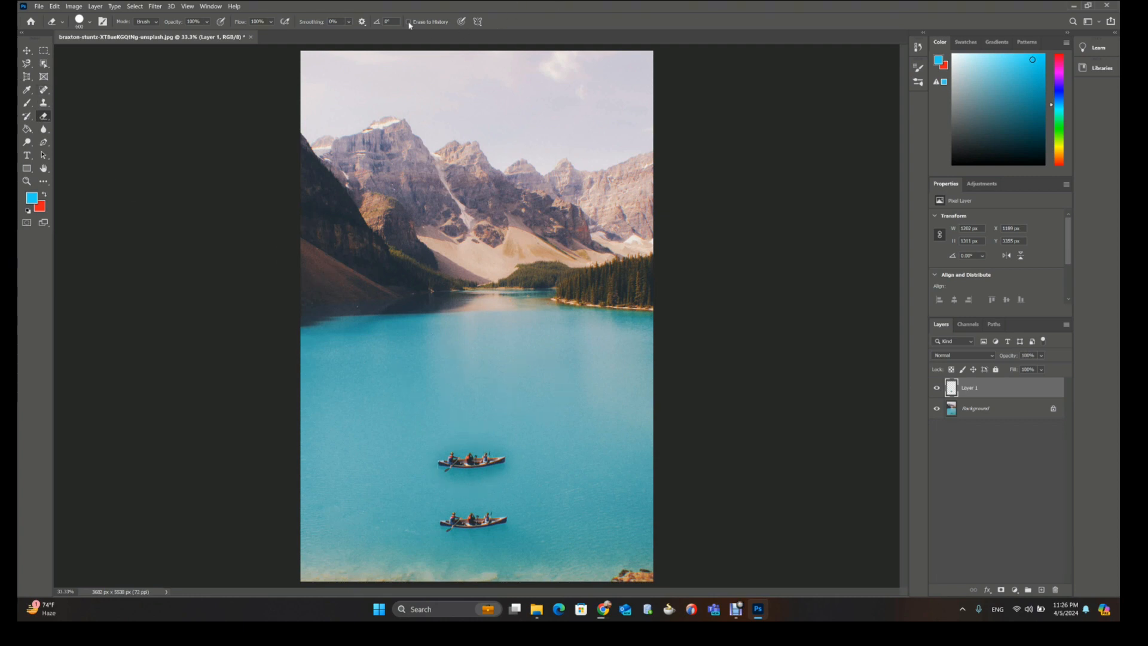
- Switch back to the Clone Stamp tool and open the mossy forest JPG from the refreshed Downloads folder as a separate document
click(43, 103)
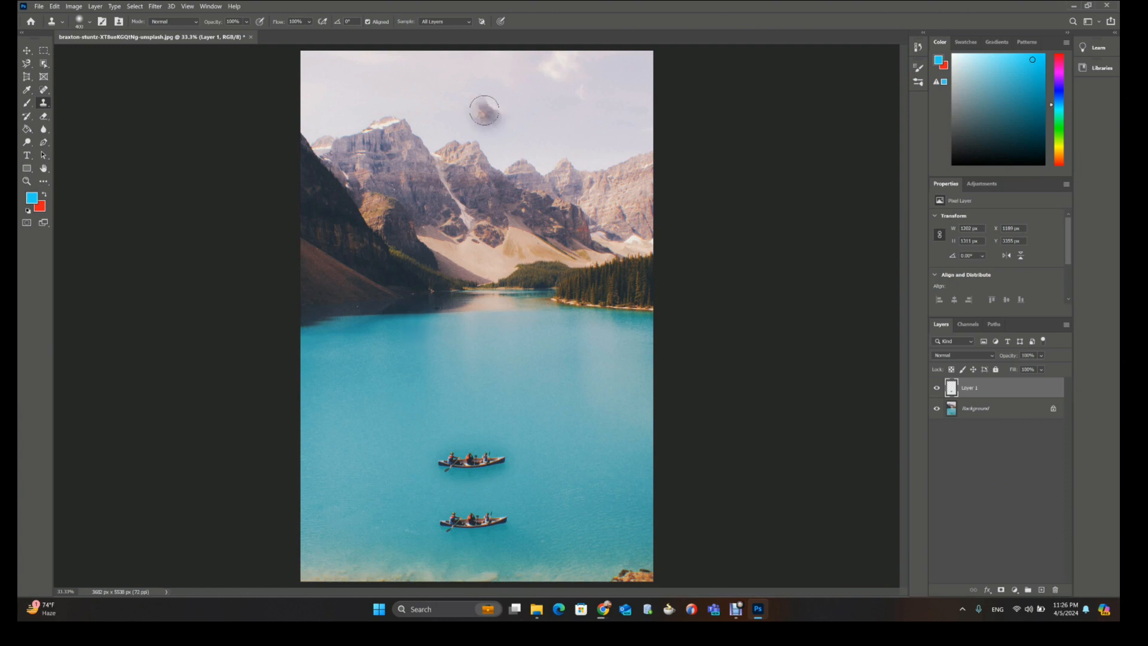
click(537, 609)
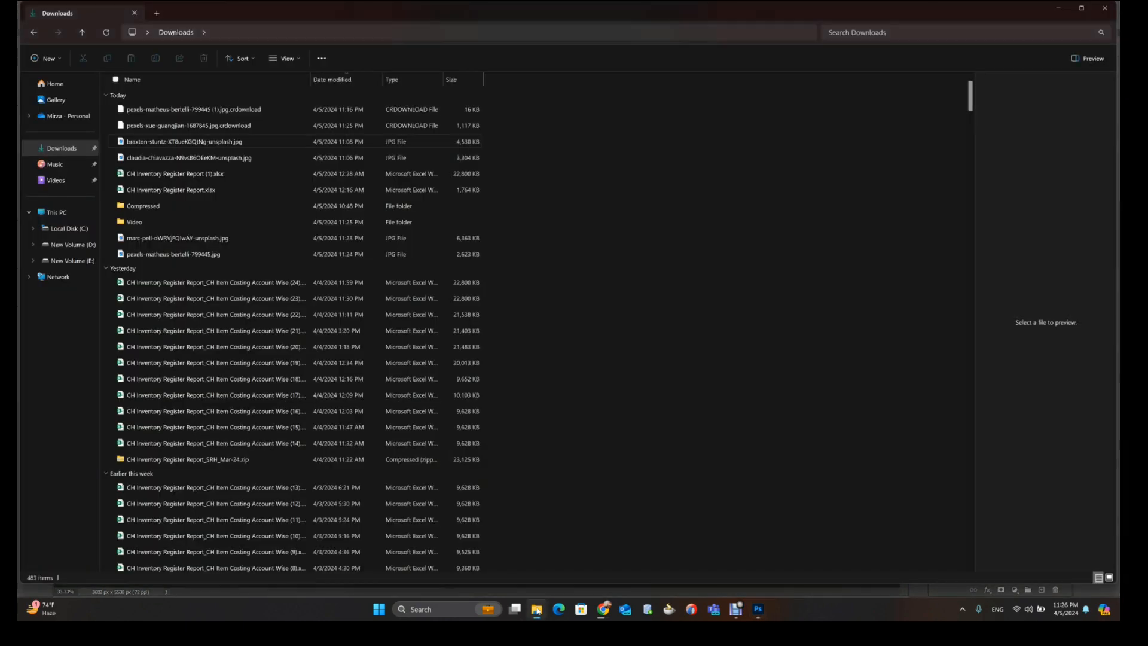
click(108, 33)
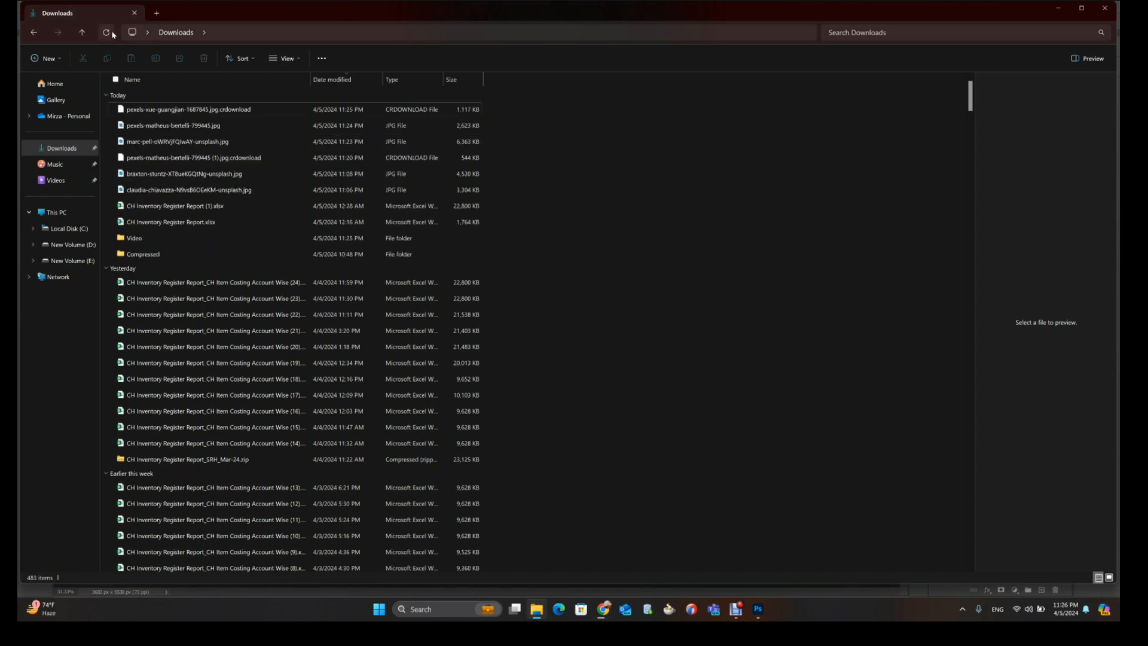
click(163, 163)
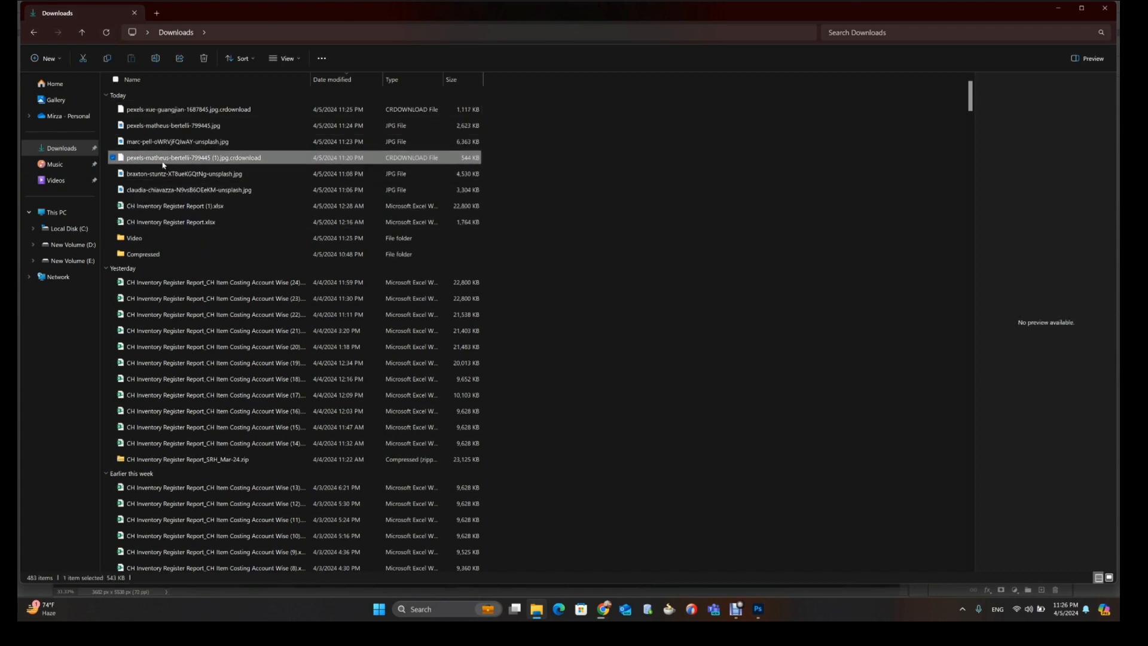
click(105, 34)
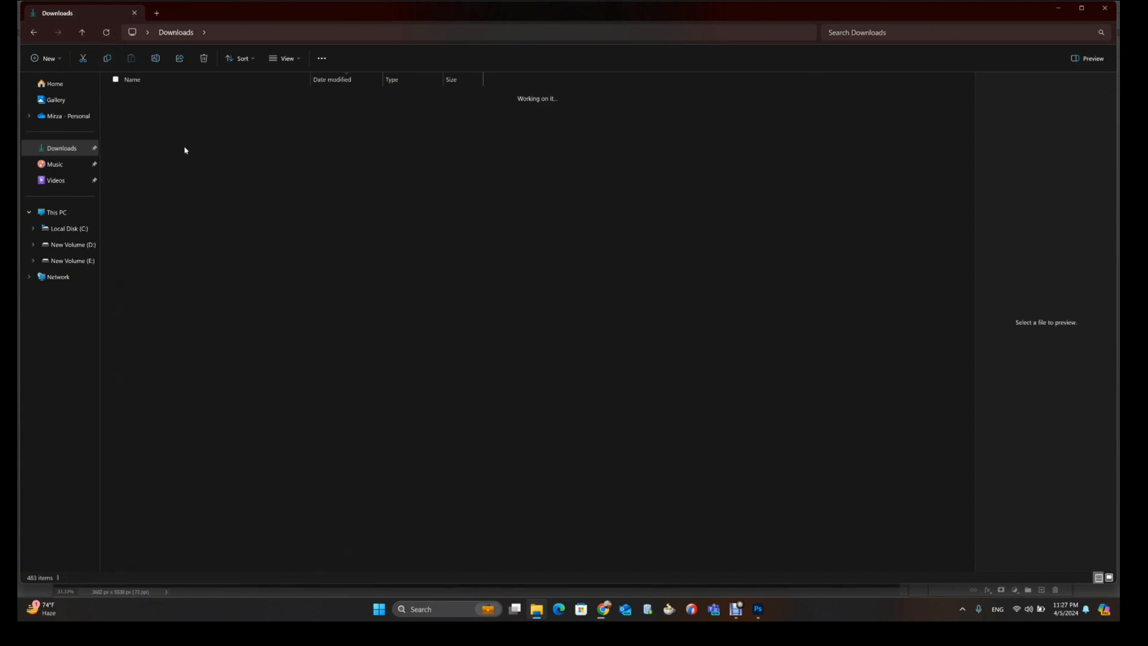
click(190, 158)
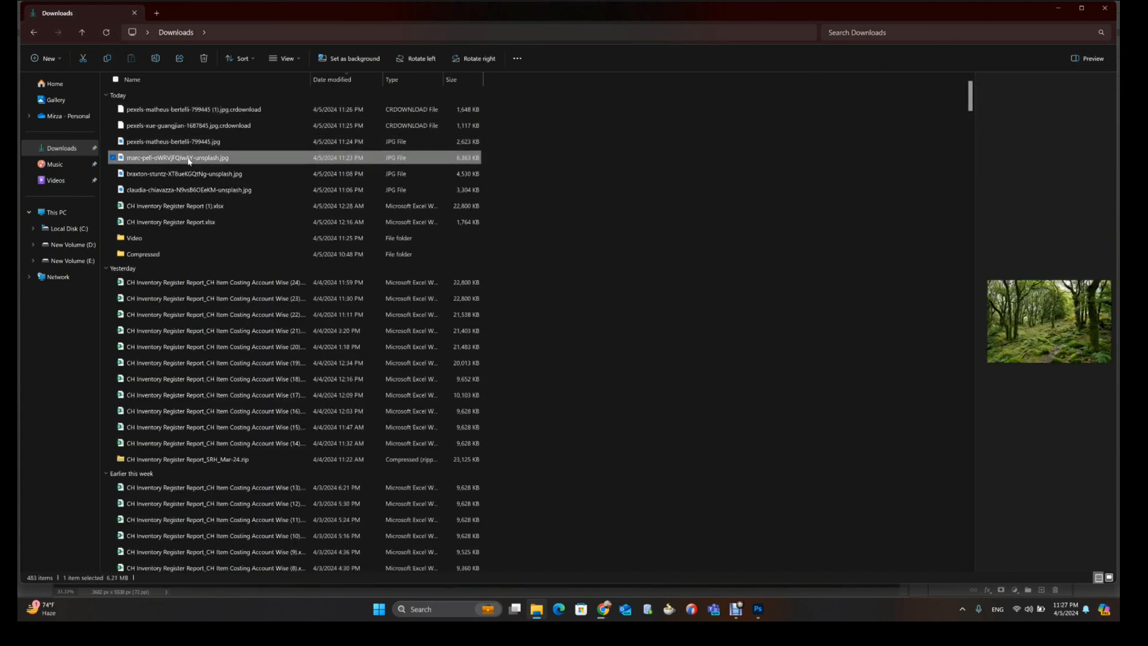
click(191, 142)
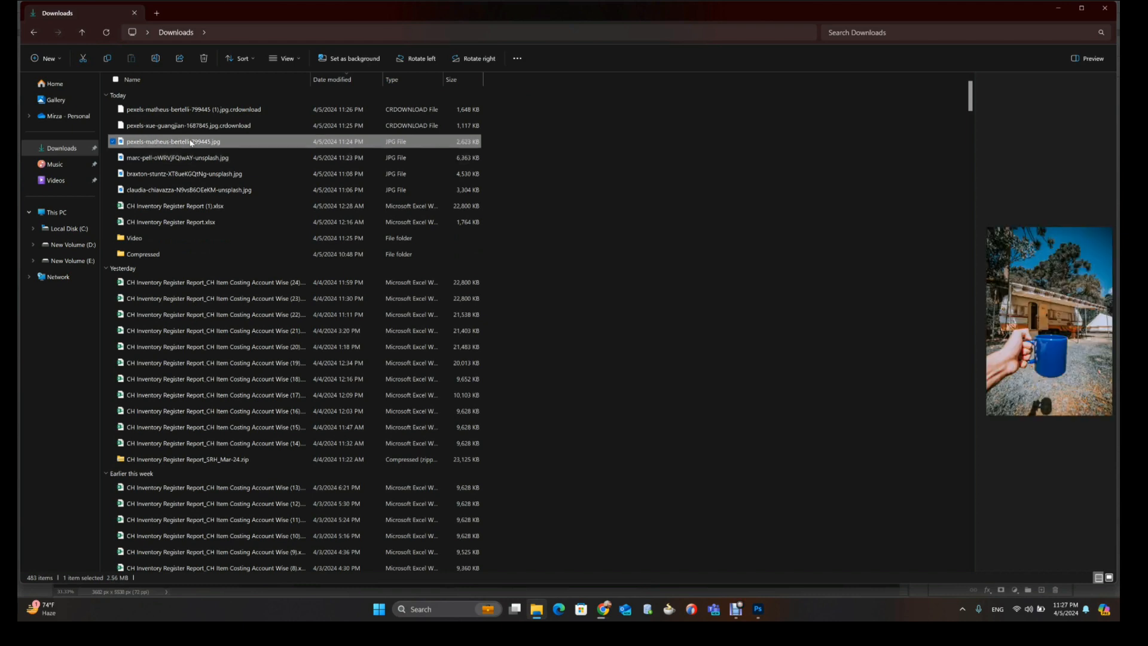
key(Up)
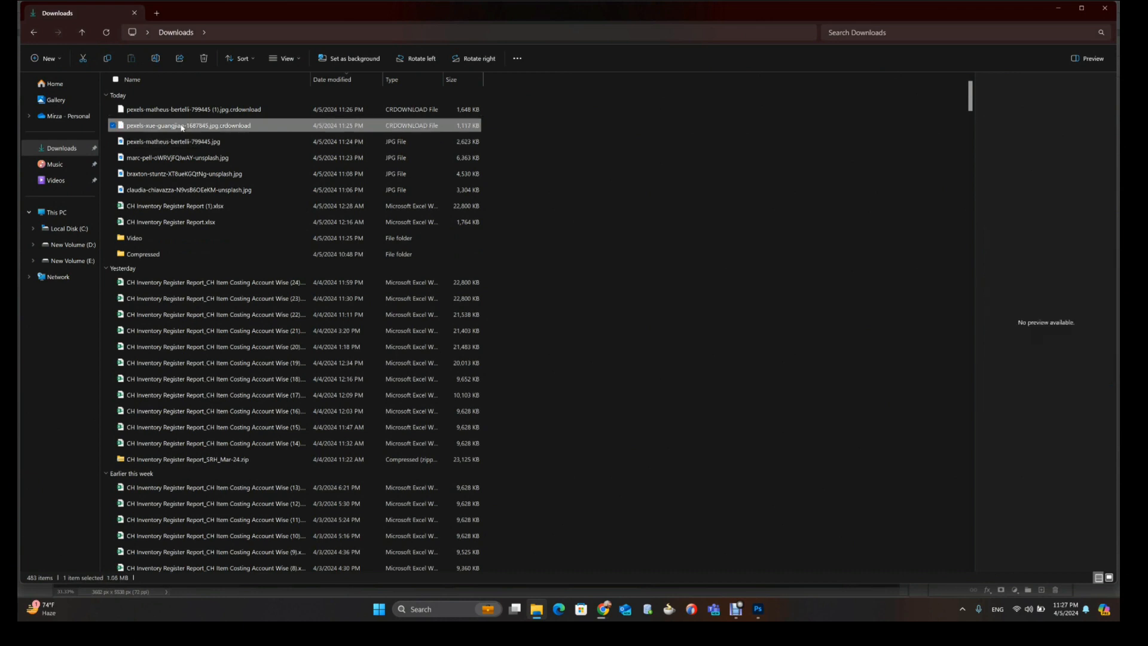
click(186, 145)
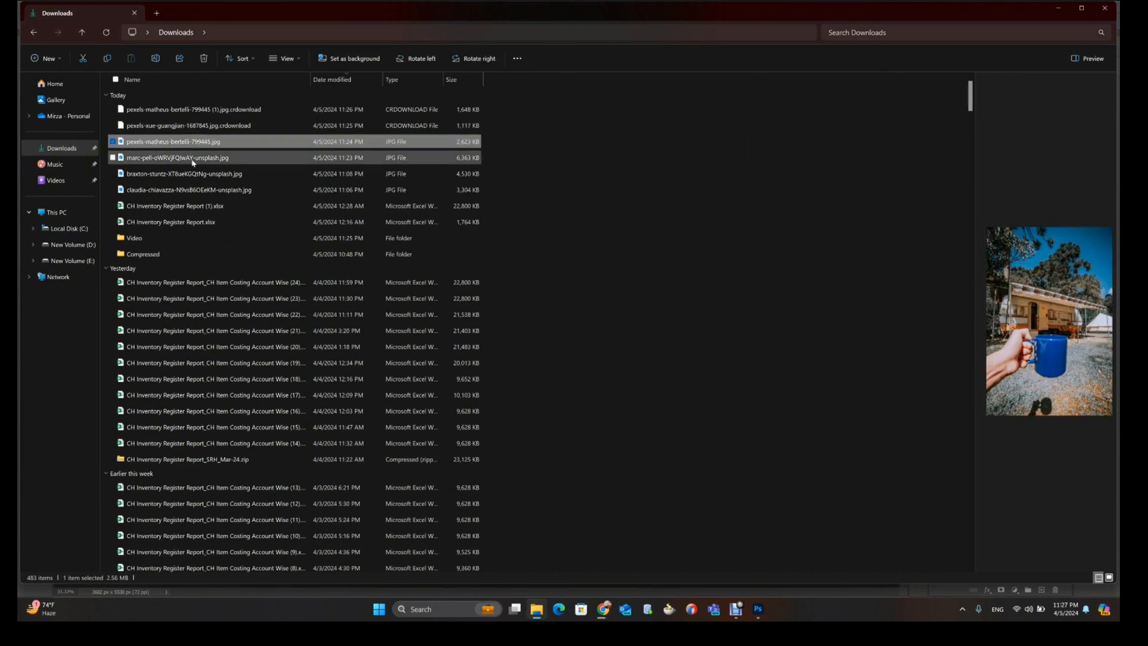
click(193, 161)
drag(193, 162, 602, 21)
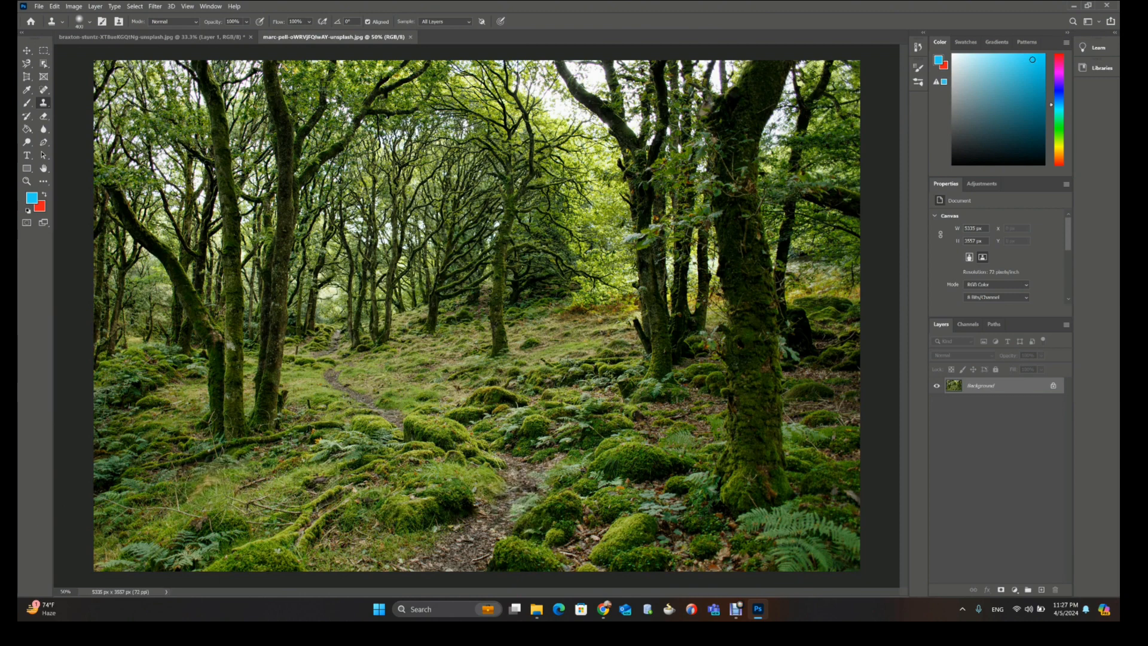
- Try cloning the grassy ground from the lower-left foreground over the dirt path and mossy rocks, and undo it
alt+click(206, 487)
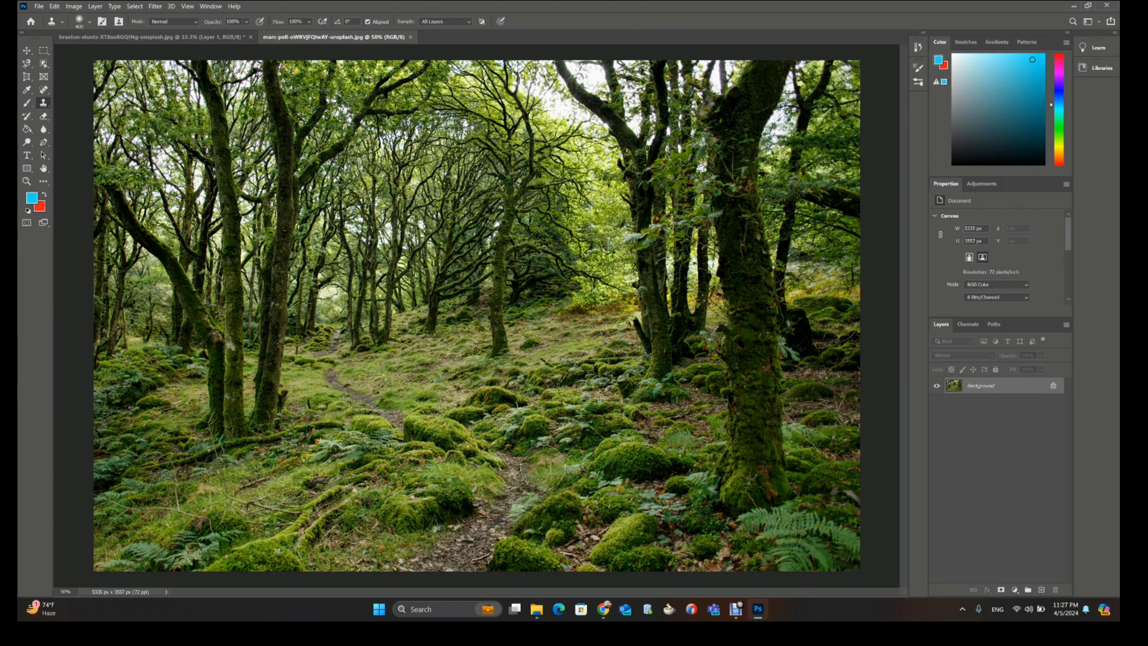
mouse_move(541, 448)
mouse_down()
mouse_move(517, 500)
mouse_move(502, 517)
mouse_move(505, 489)
mouse_move(529, 469)
mouse_move(484, 508)
mouse_move(473, 537)
mouse_move(523, 550)
mouse_move(556, 515)
mouse_up()
mouse_move(523, 519)
mouse_down()
mouse_move(543, 502)
mouse_move(628, 509)
mouse_move(648, 482)
mouse_move(676, 511)
mouse_move(688, 481)
mouse_move(645, 463)
mouse_move(604, 470)
mouse_move(598, 450)
mouse_move(643, 439)
mouse_move(687, 449)
mouse_up()
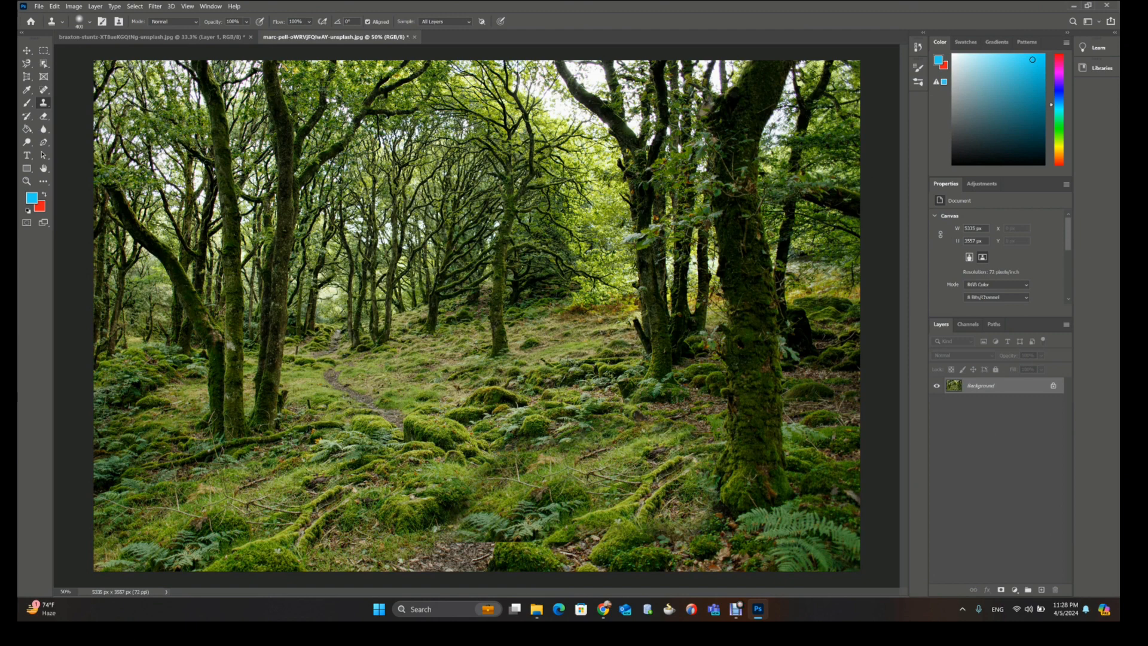
key(ctrl+z)
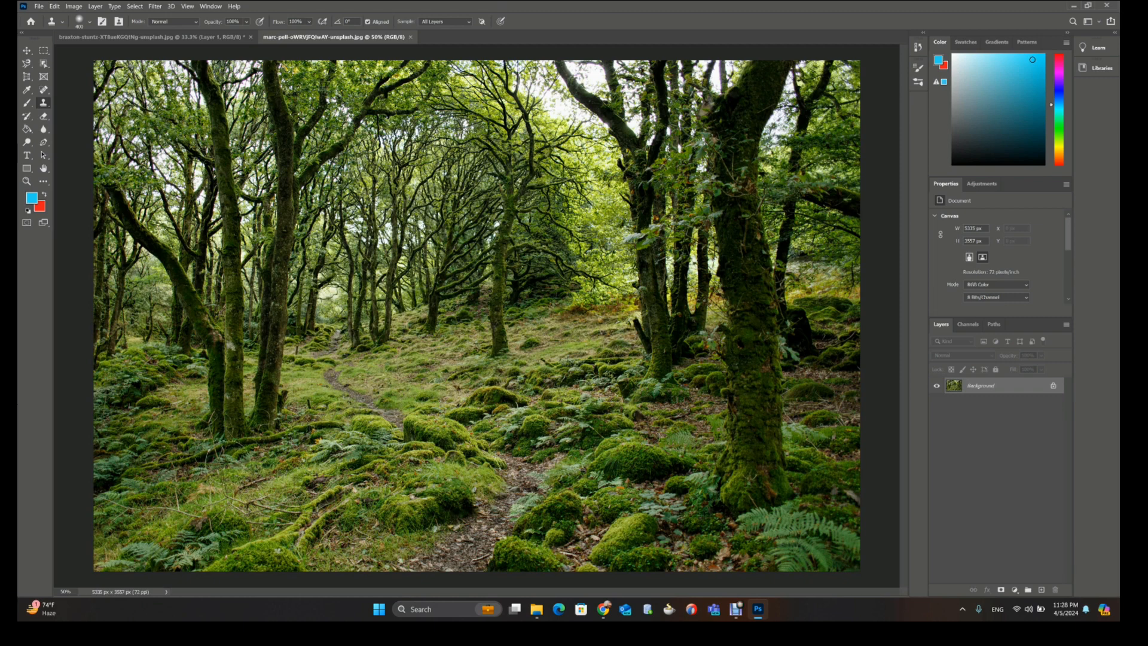
- Turn off Aligned sampling and stamp the ferns from the photo's left edge onto several spots across the forest floor
click(368, 23)
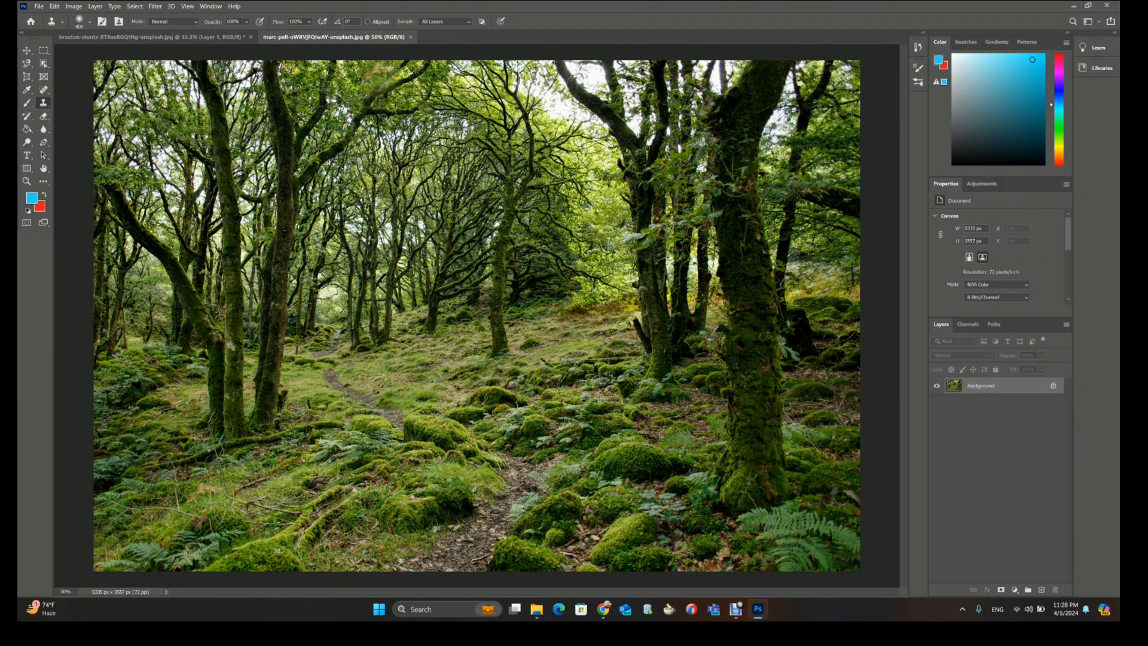
click(214, 499)
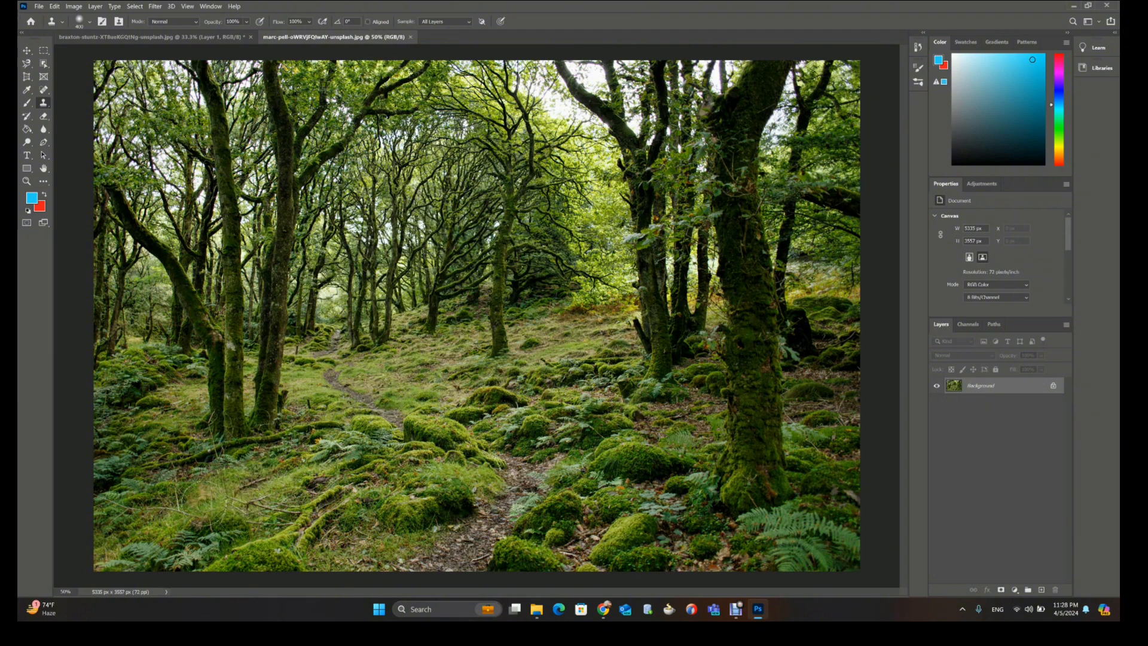
click(178, 501)
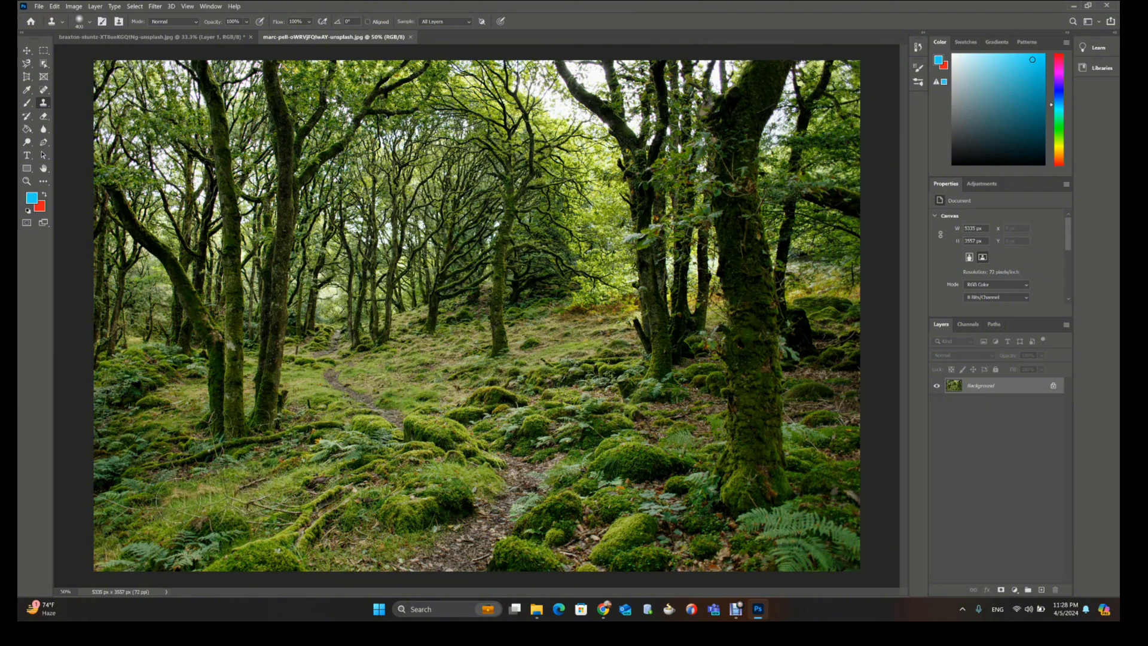
alt+click(120, 471)
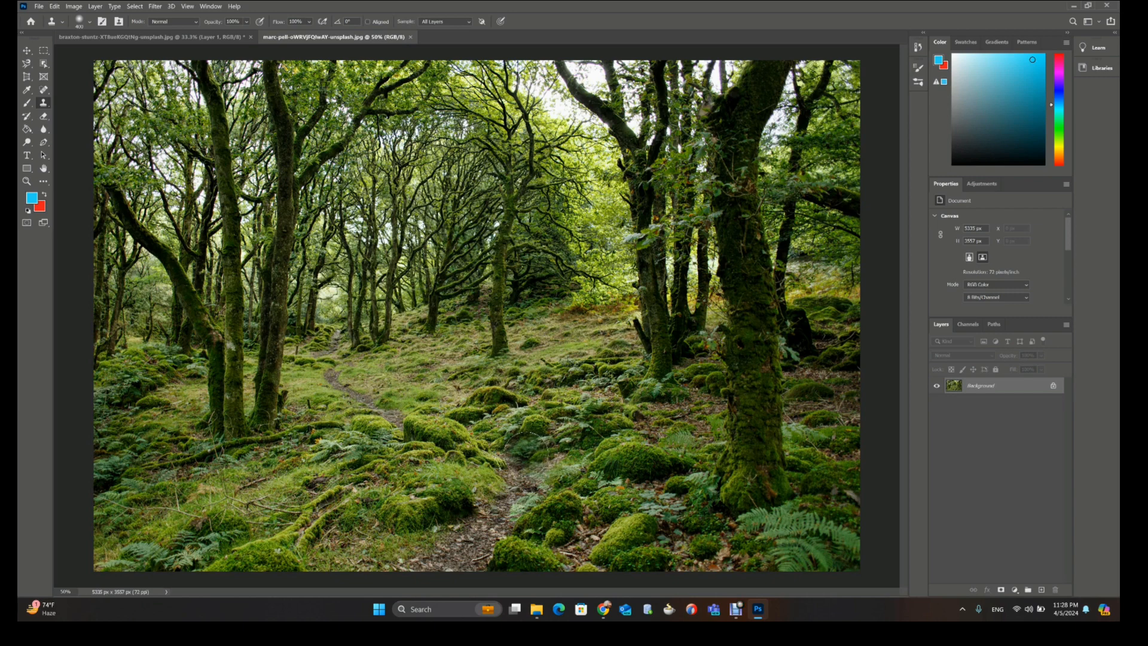
mouse_move(526, 447)
mouse_down()
mouse_move(498, 447)
mouse_move(543, 468)
mouse_move(495, 449)
mouse_move(531, 440)
mouse_move(536, 468)
mouse_up()
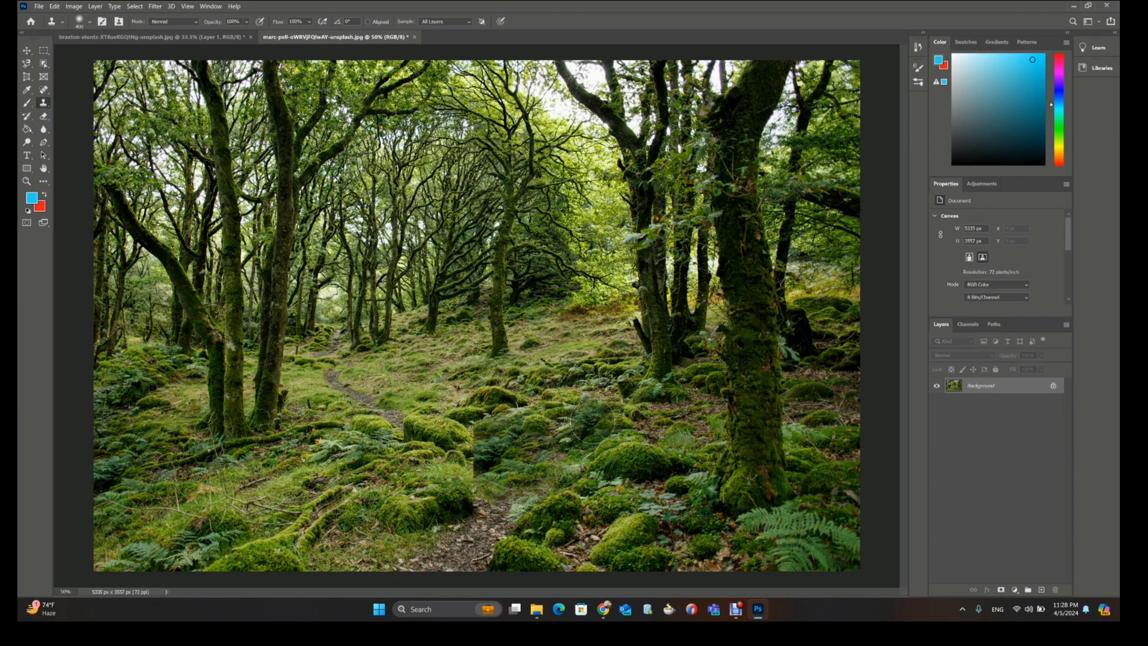
mouse_move(593, 421)
mouse_down()
mouse_move(616, 400)
mouse_move(626, 440)
mouse_move(606, 418)
mouse_move(646, 395)
mouse_move(667, 421)
mouse_move(634, 463)
mouse_move(601, 439)
mouse_move(586, 393)
mouse_move(593, 435)
mouse_up()
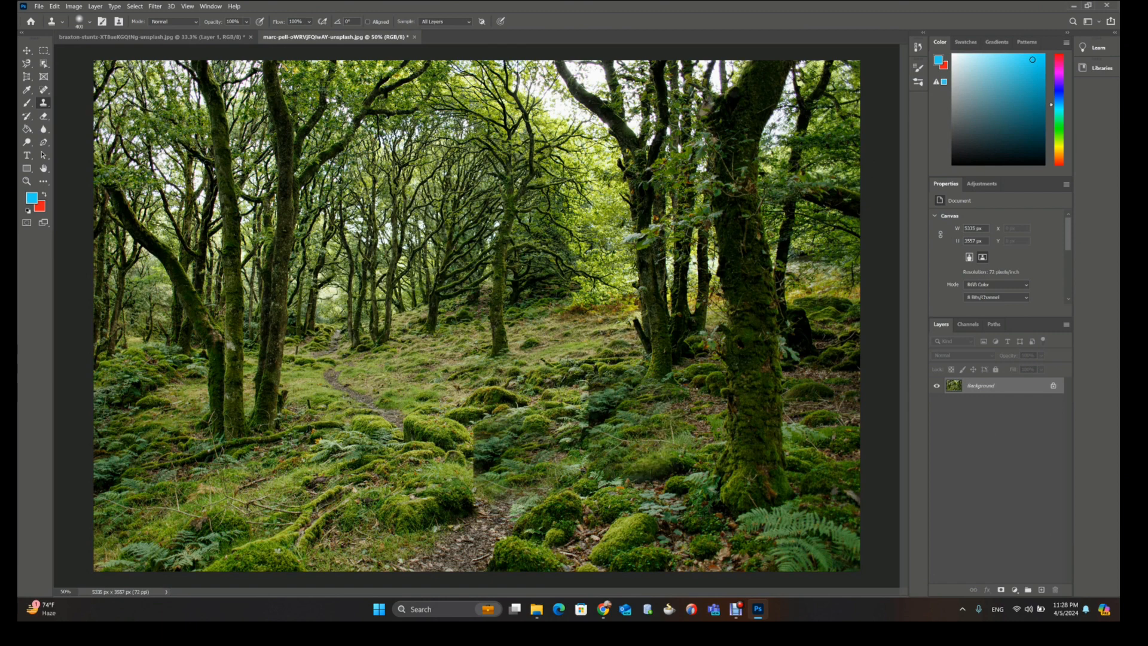
click(440, 388)
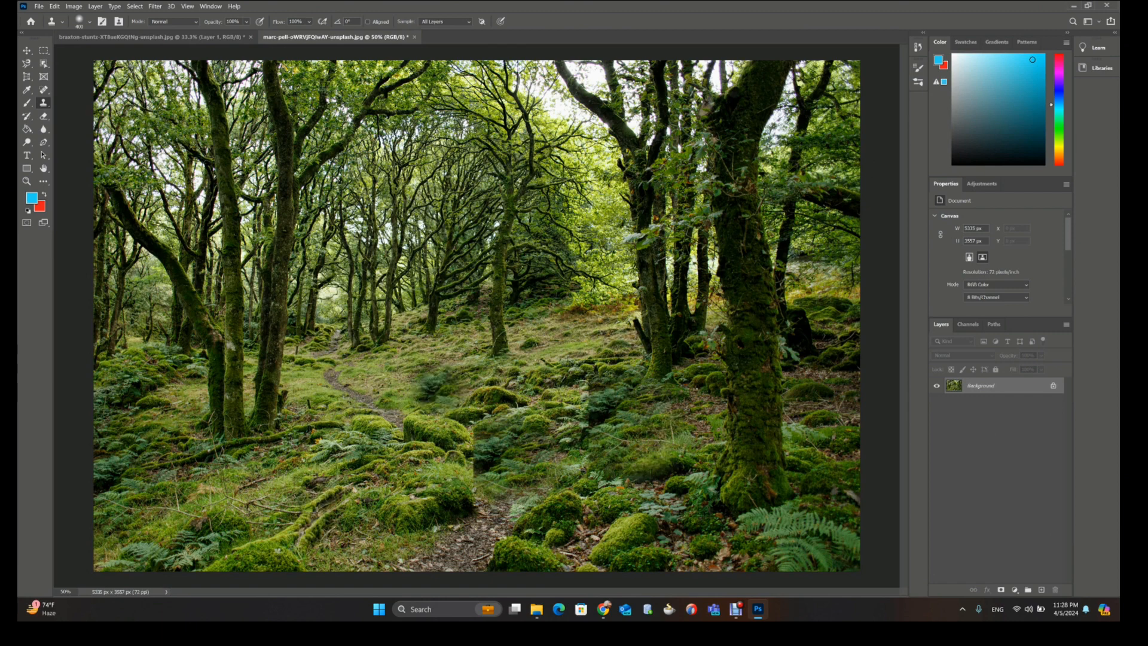
drag(491, 344, 509, 351)
drag(353, 501, 385, 503)
drag(593, 508, 609, 505)
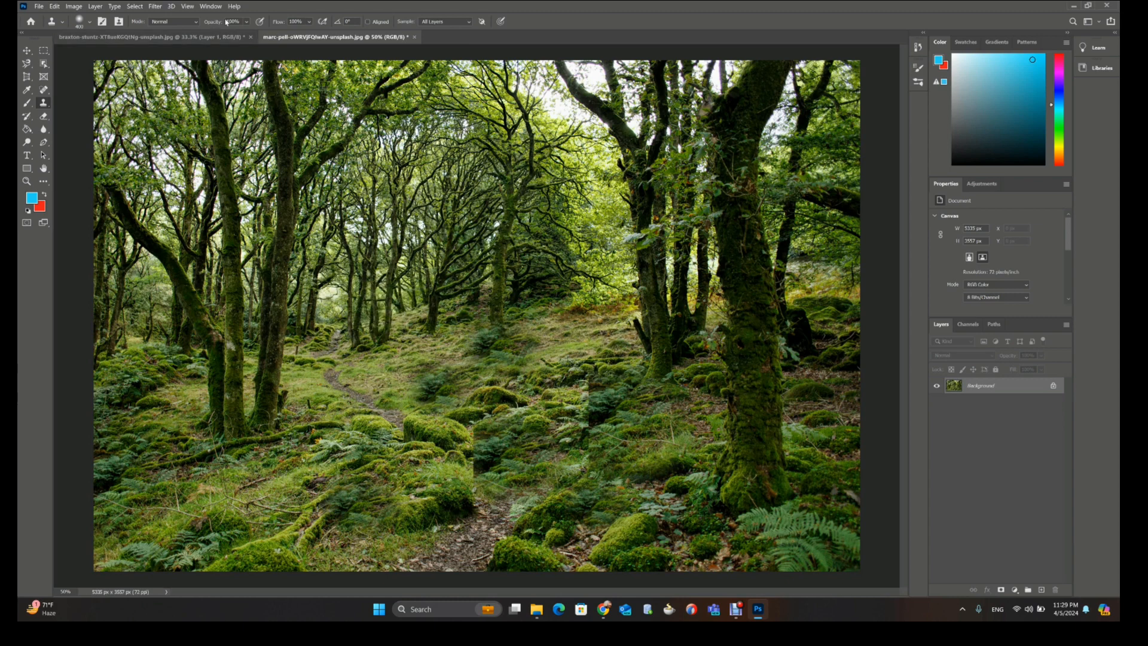
- Show the Clone Source settings and clone newly sampled ferns from the photo's left edge onto the mossy mound beside the path
click(211, 7)
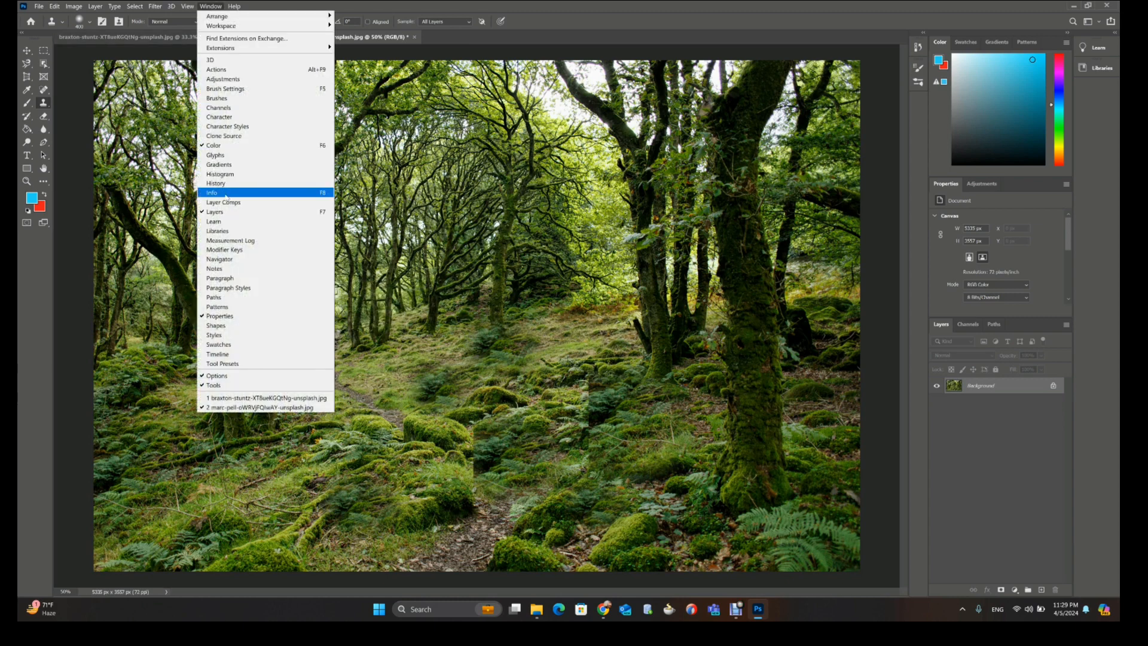
click(223, 136)
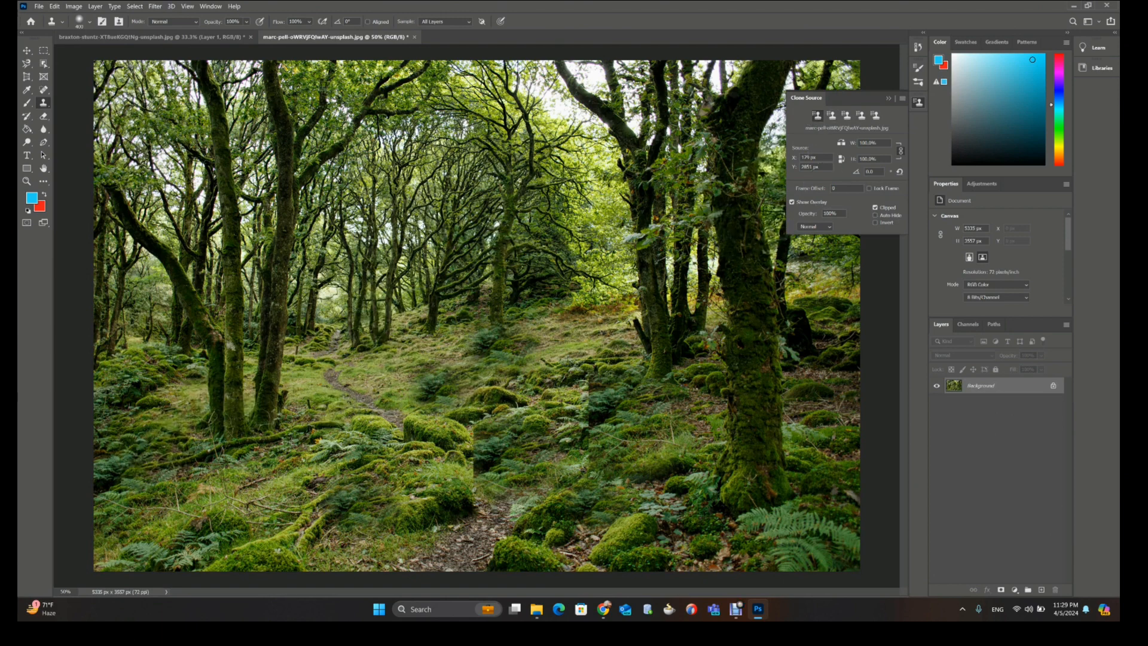
alt+click(115, 448)
mouse_move(457, 469)
mouse_down()
mouse_move(444, 413)
mouse_move(443, 426)
mouse_up()
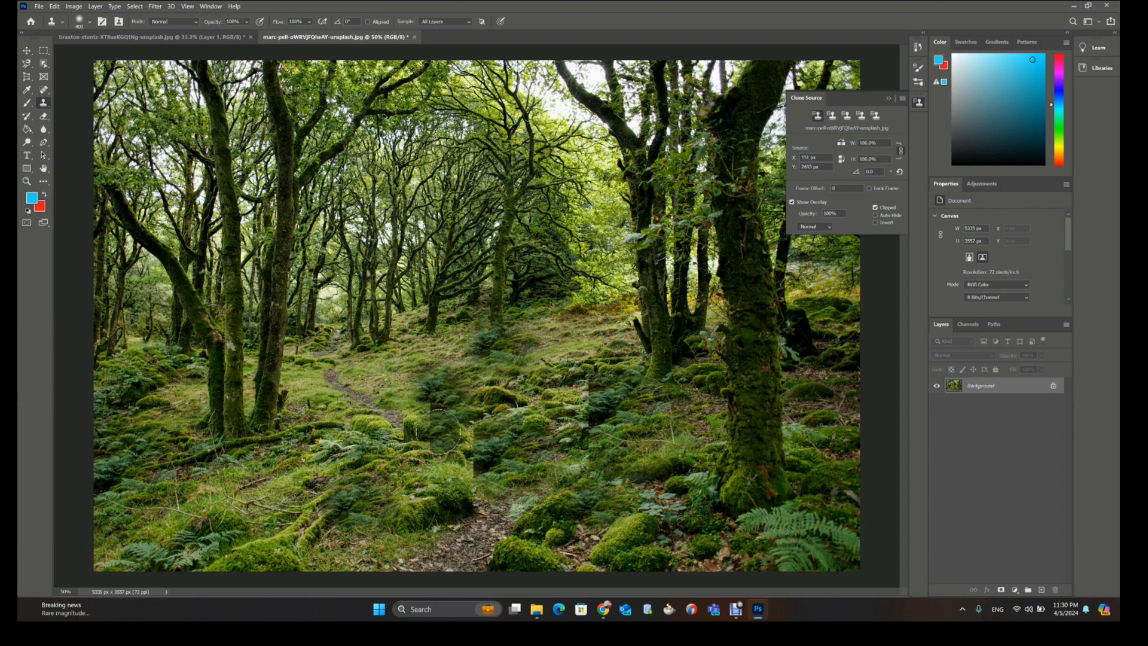
mouse_move(272, 403)
mouse_down()
mouse_move(272, 412)
mouse_move(272, 398)
mouse_up()
- Clone the left tree's trunk base beside the right-hand trees using the second clone source, and stamp ferns over the path with the first source
click(830, 117)
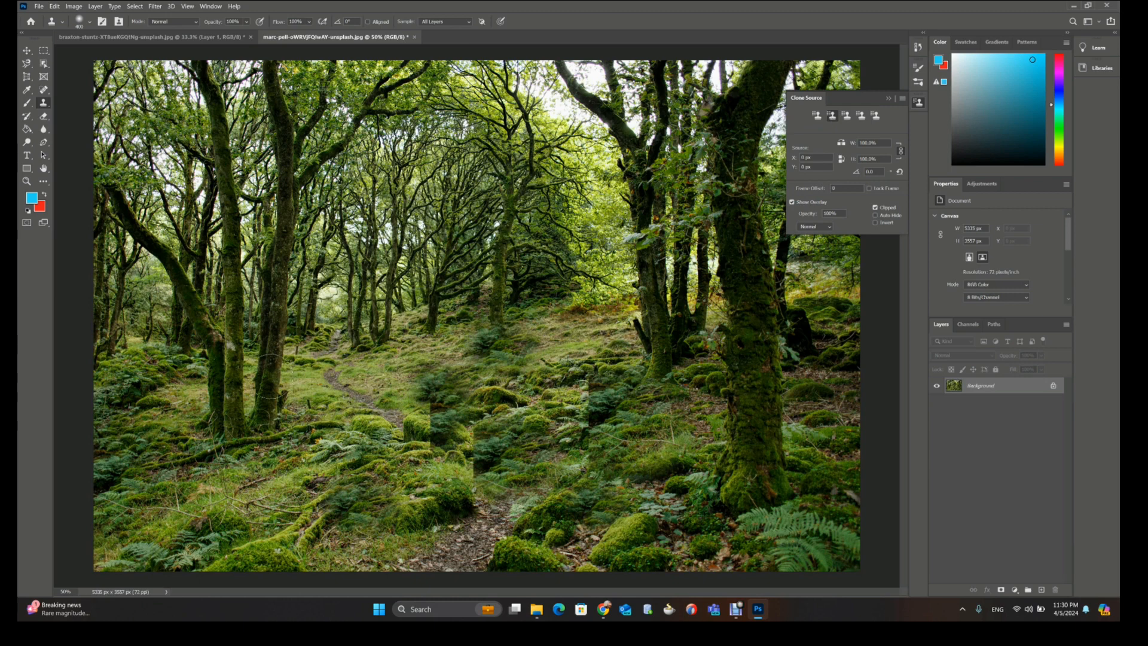
alt+click(262, 386)
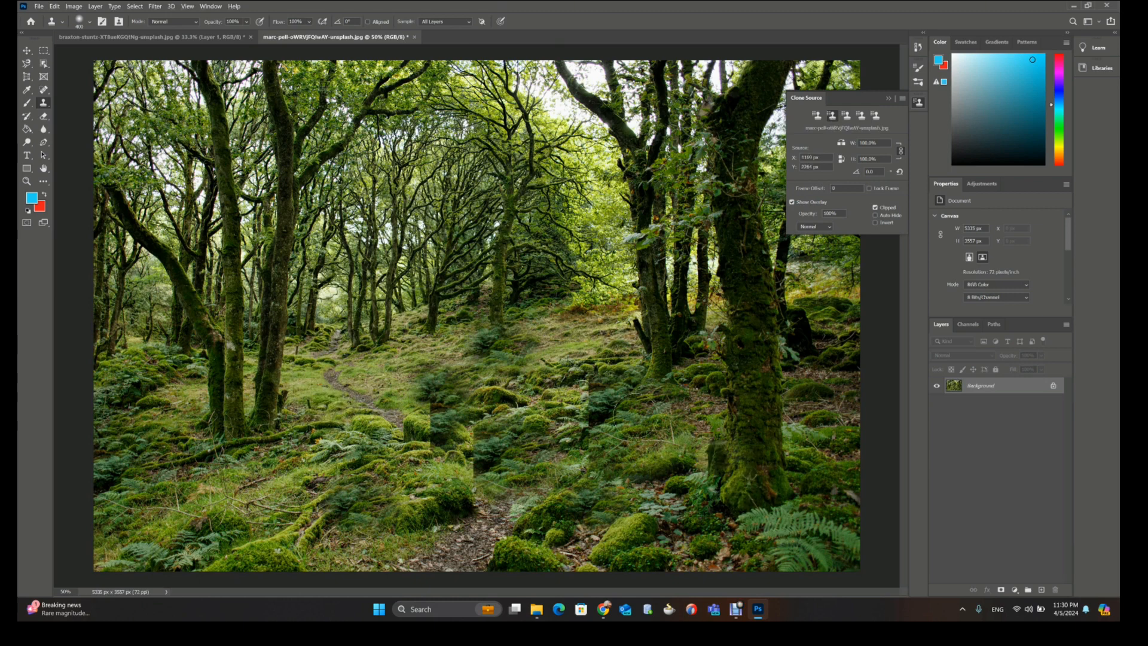
mouse_move(631, 410)
mouse_down()
mouse_move(637, 385)
mouse_move(635, 325)
mouse_up()
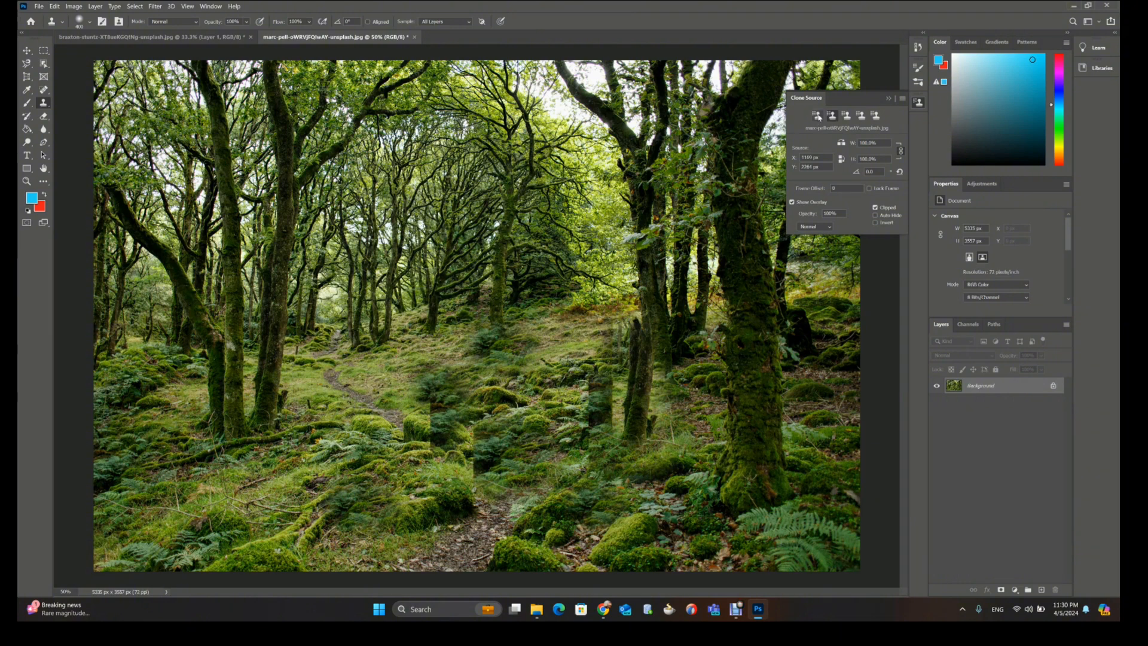
click(818, 118)
mouse_move(397, 347)
mouse_down()
mouse_move(358, 418)
mouse_move(398, 428)
mouse_move(399, 398)
mouse_move(441, 377)
mouse_up()
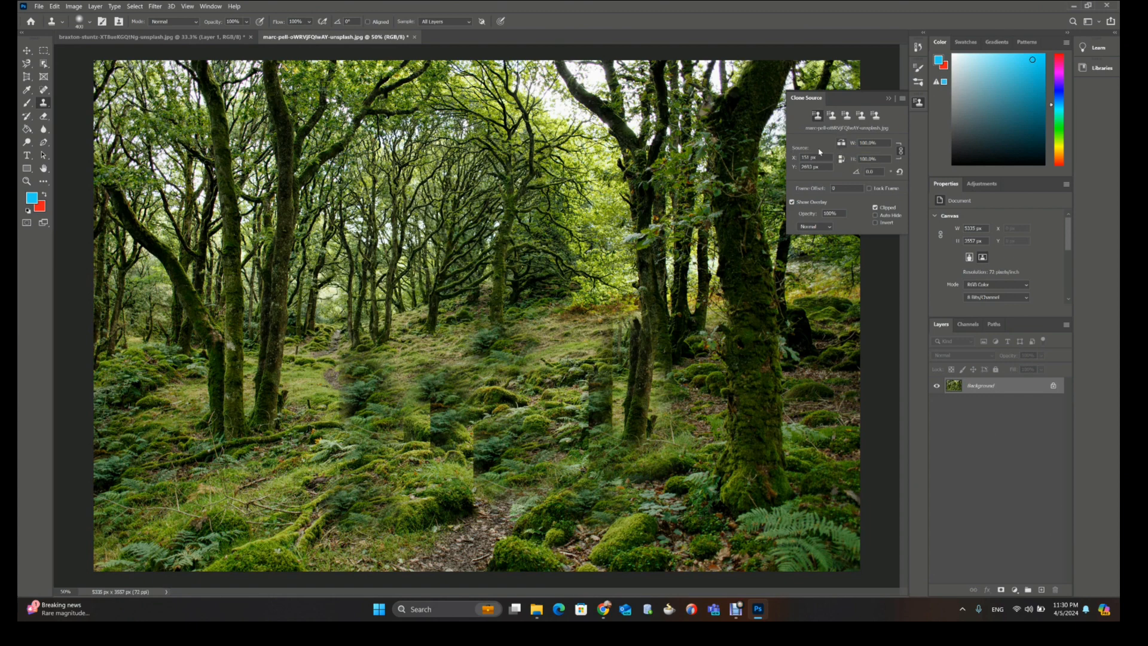
- Open the blue mug and caravan JPG from the Downloads folder as a separate Photoshop document
click(537, 609)
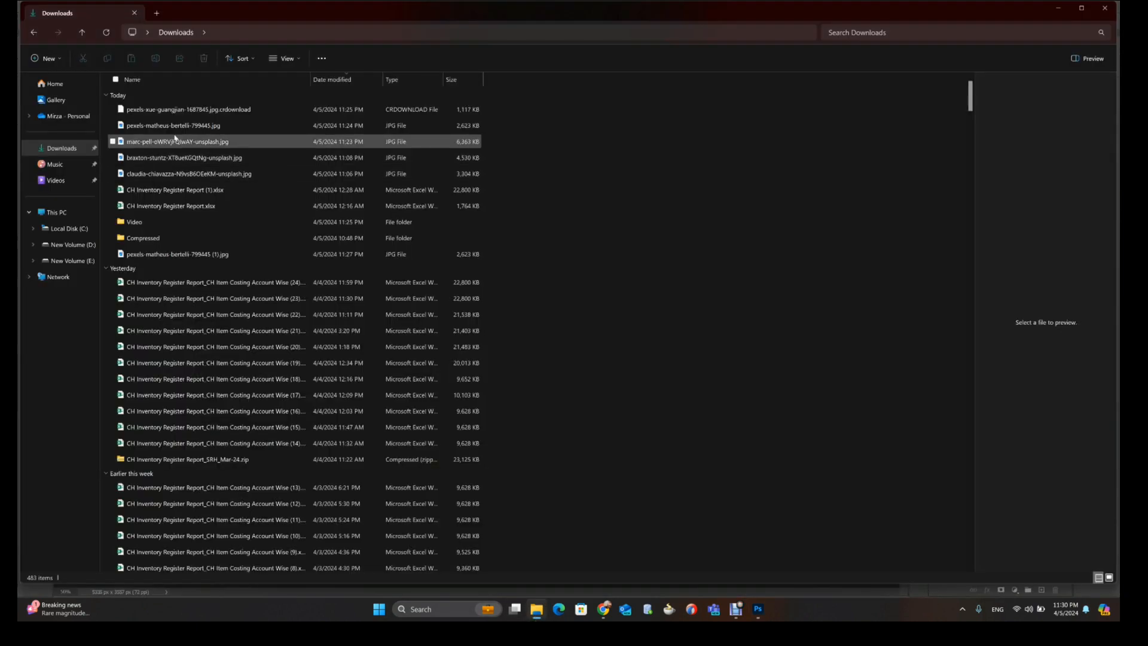
click(174, 157)
click(185, 109)
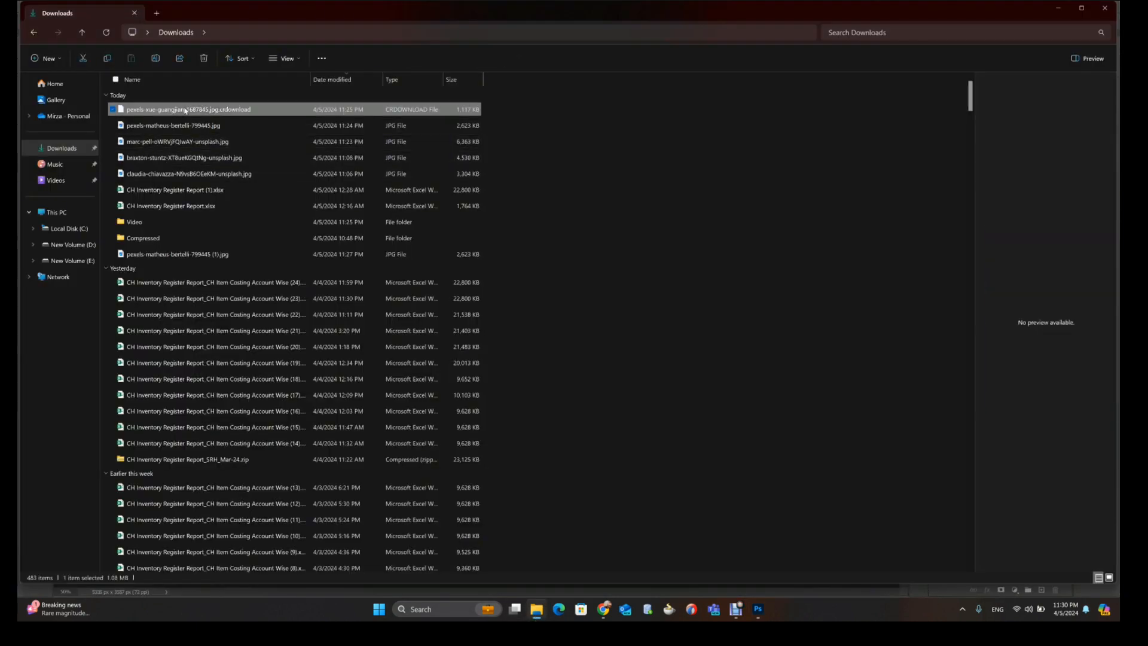
click(183, 125)
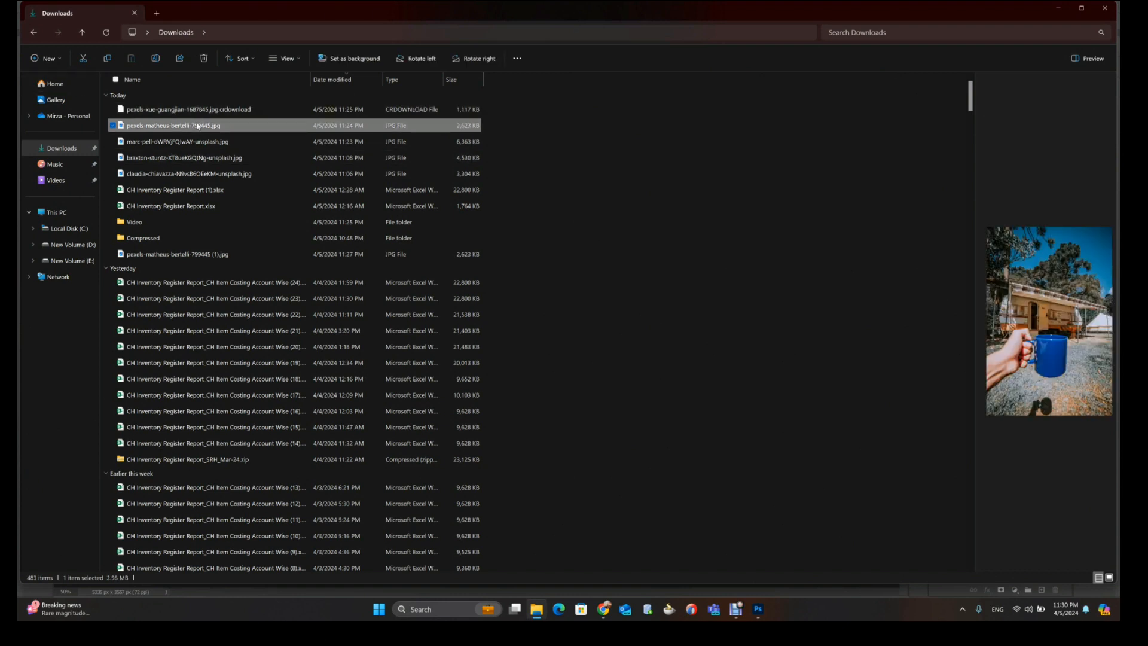
drag(257, 126, 759, 609)
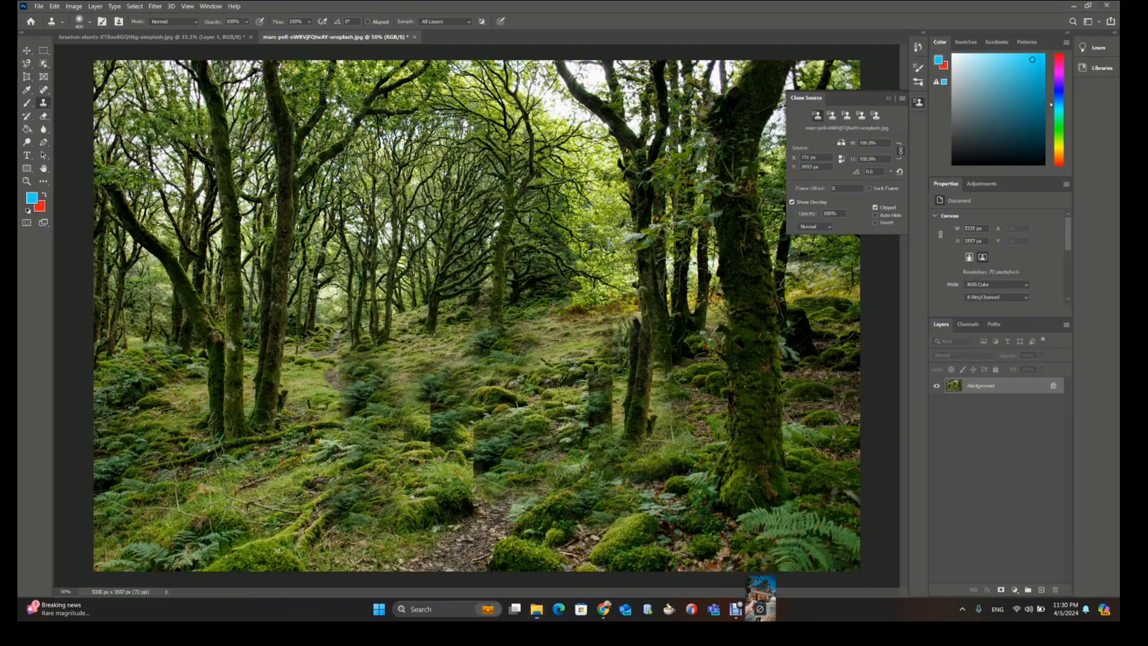
drag(564, 48, 565, 37)
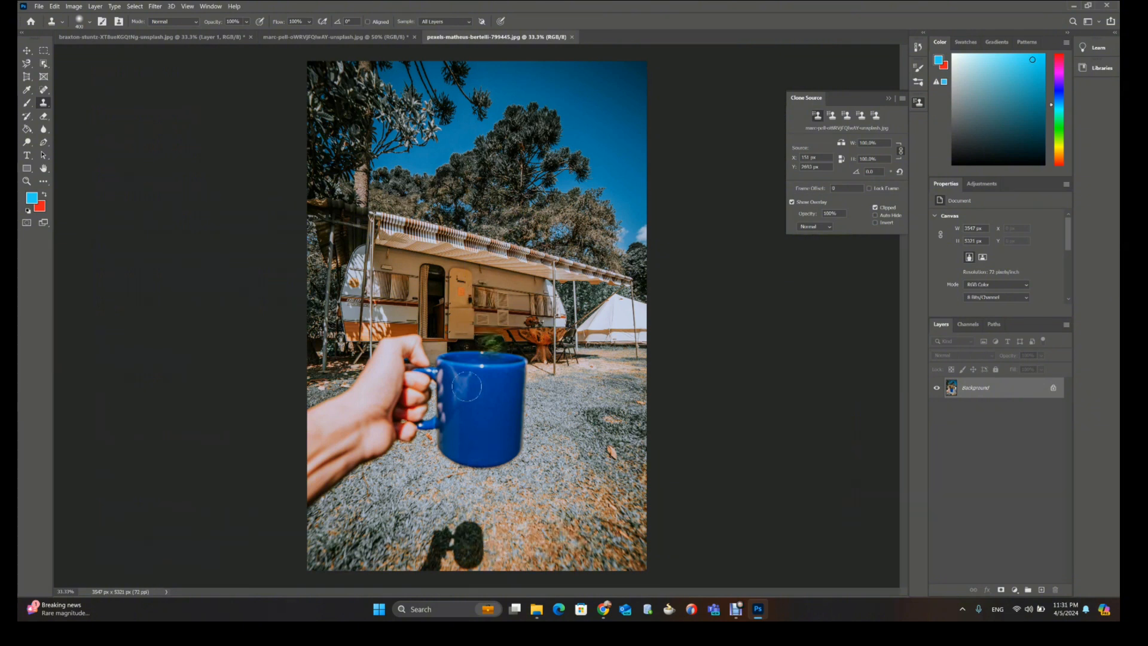
- Remove the dark shadow at the bottom of the mug photo by cloning the neighbouring ground over it
mouse_move(537, 609)
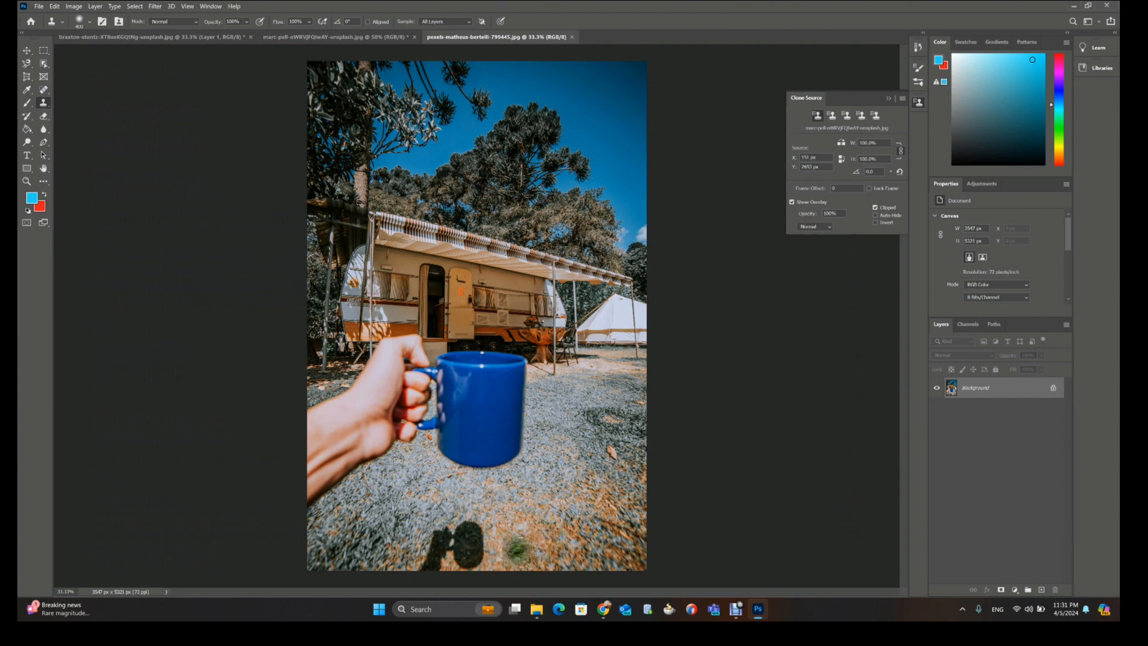
alt+click(542, 551)
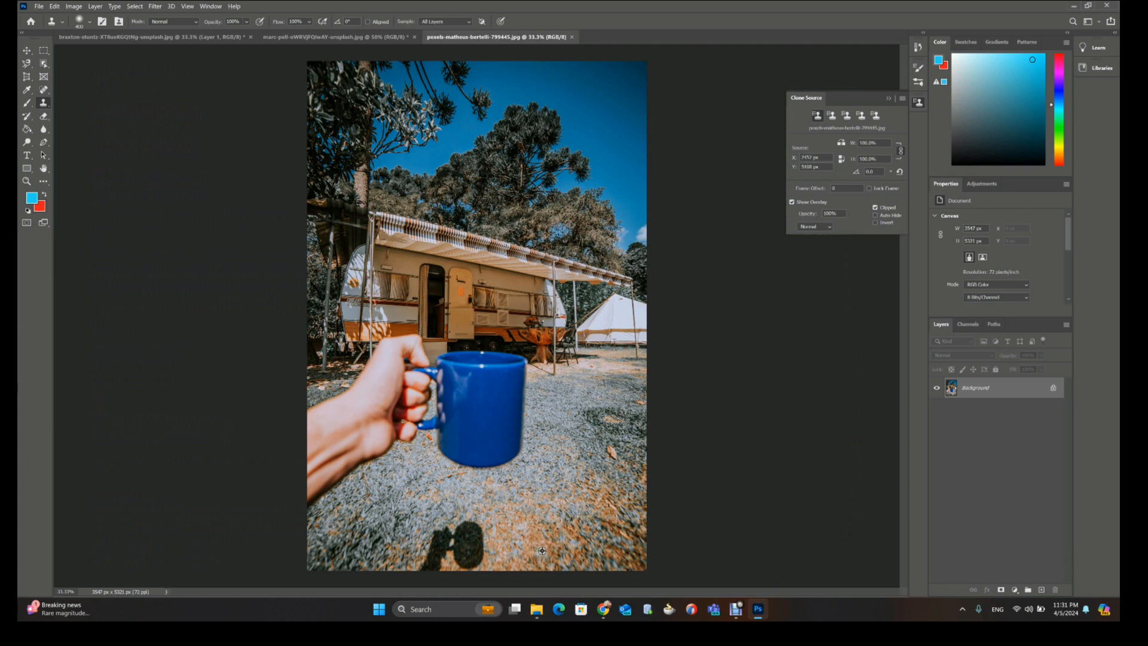
mouse_move(474, 540)
mouse_down()
mouse_move(443, 541)
mouse_move(460, 560)
mouse_move(451, 565)
mouse_move(470, 568)
mouse_move(448, 556)
mouse_move(458, 540)
mouse_move(440, 538)
mouse_move(455, 529)
mouse_up()
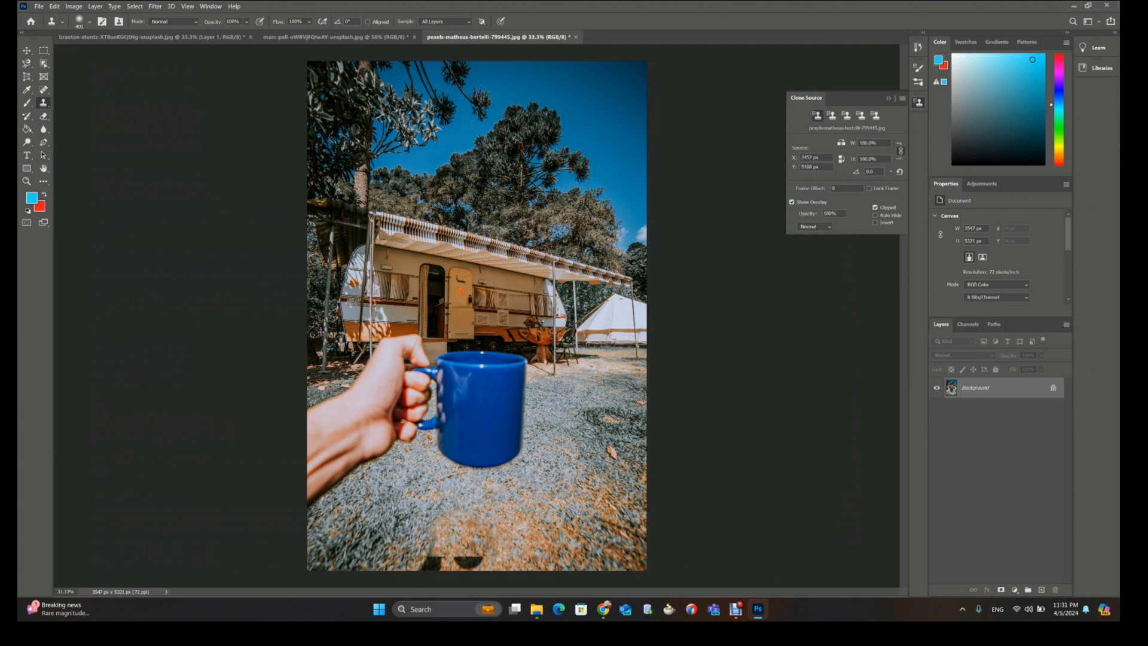
alt+click(550, 524)
mouse_move(470, 576)
mouse_down()
mouse_move(423, 552)
mouse_move(486, 544)
mouse_move(436, 573)
mouse_move(462, 524)
mouse_move(545, 521)
mouse_up()
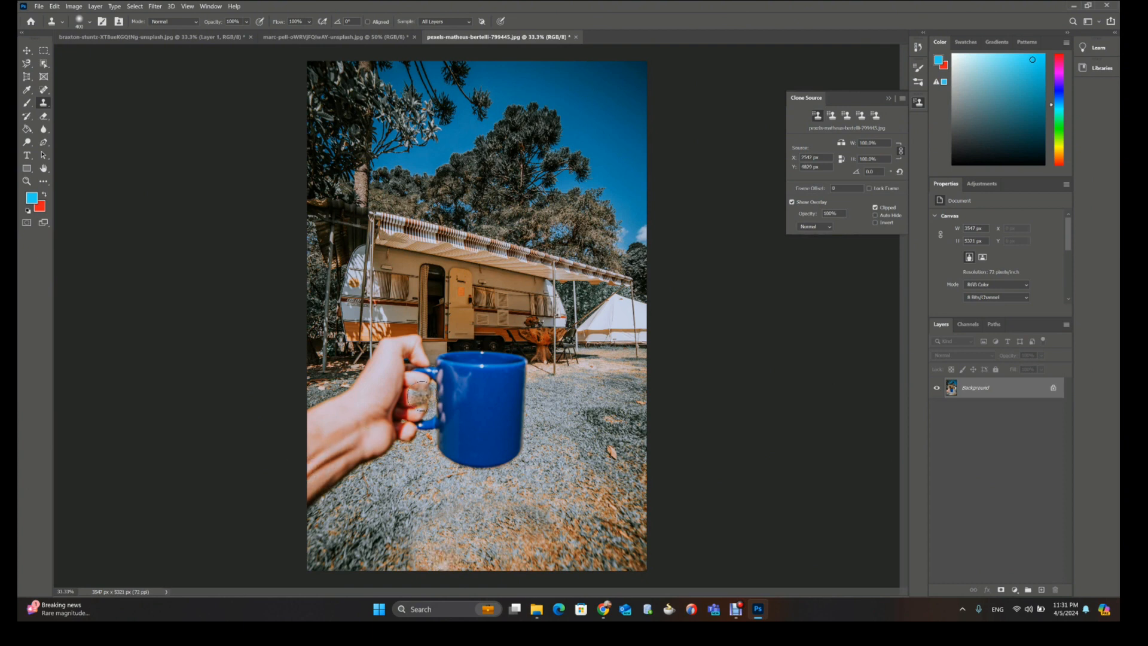
click(432, 419)
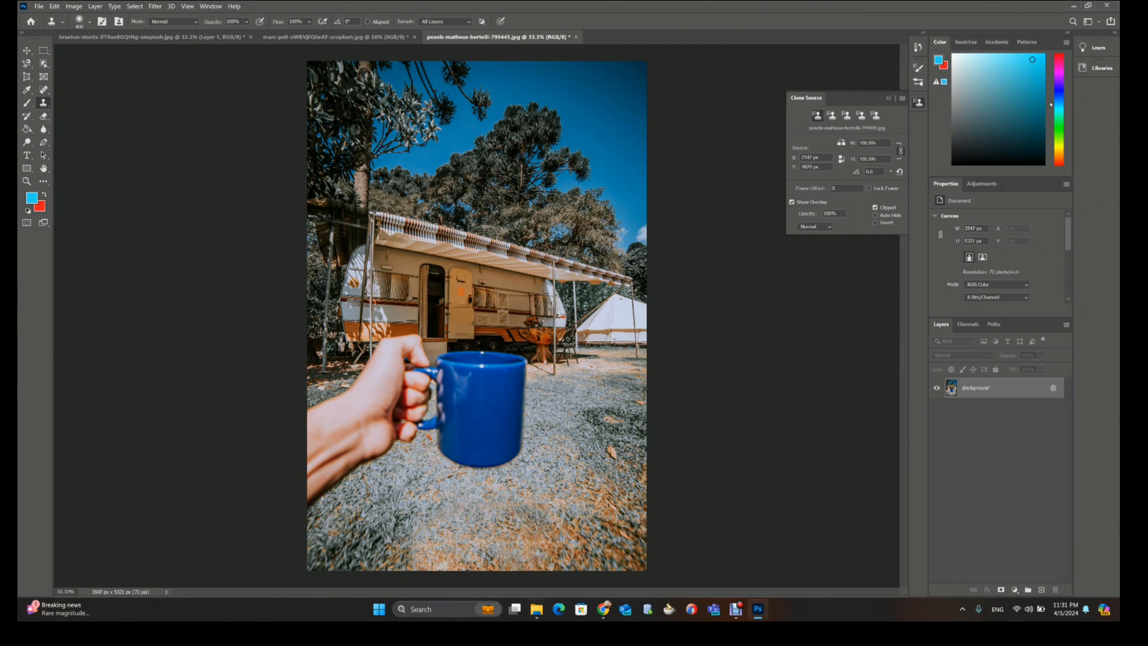
- Refresh the Downloads folder and compare the previews of the two downloaded mug photo files
click(537, 610)
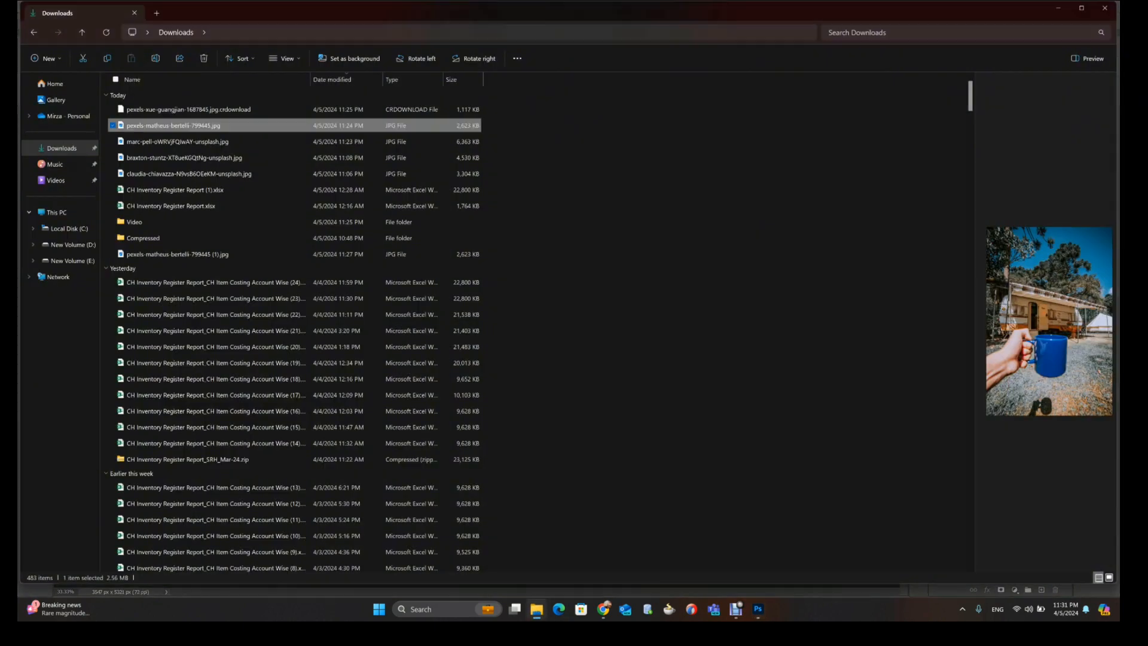
click(106, 34)
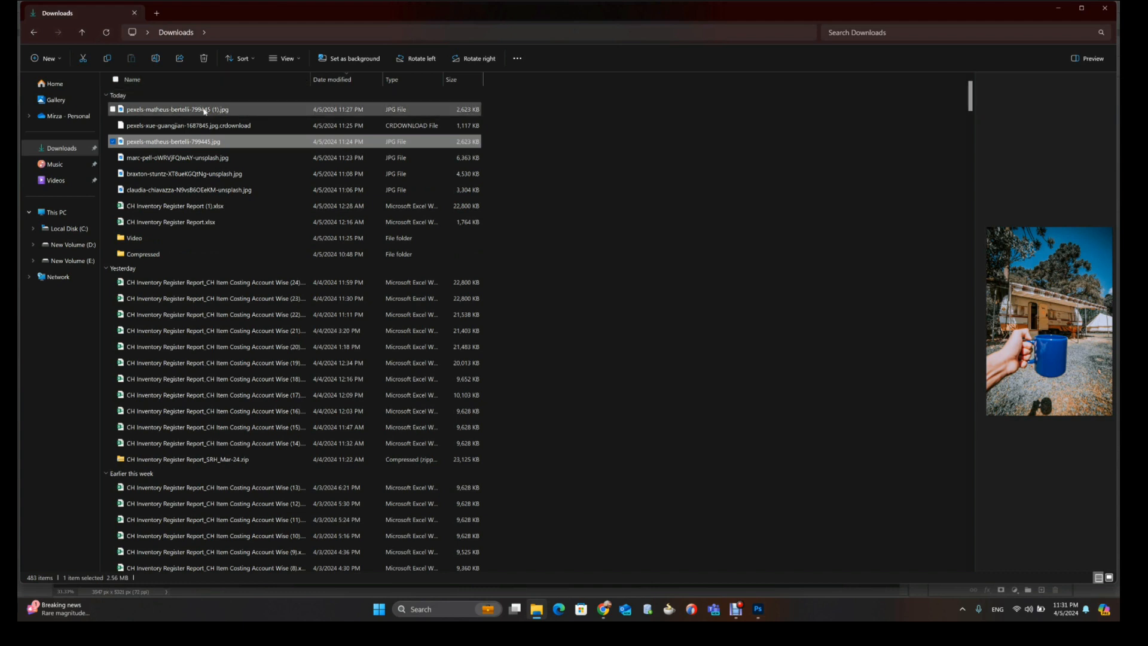
click(206, 110)
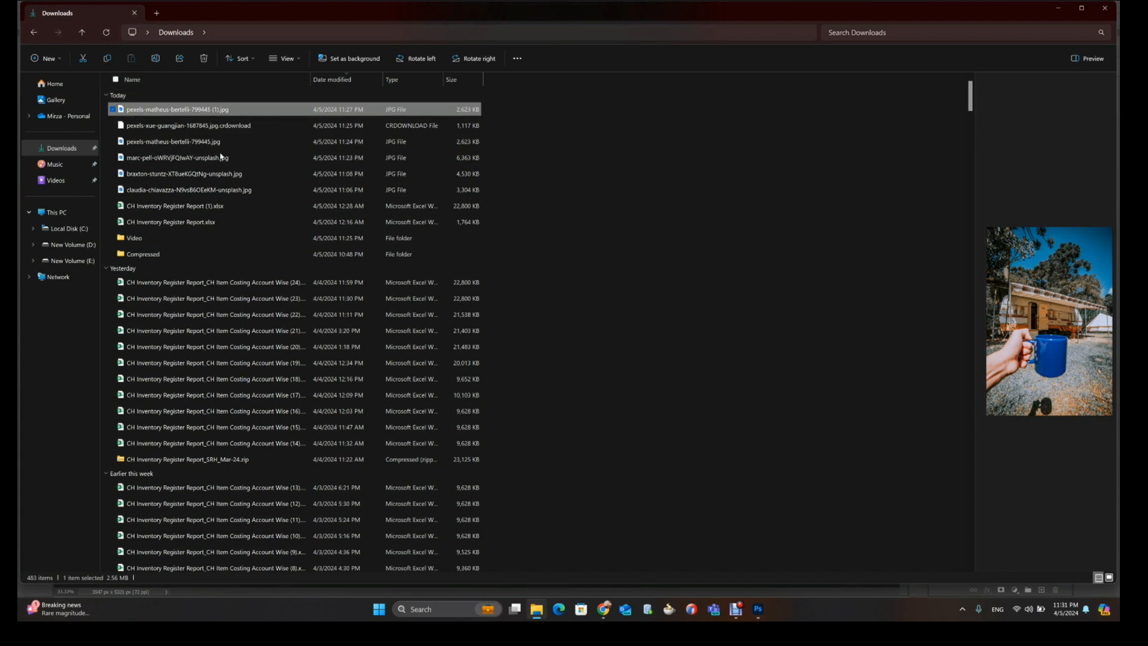
key(F2)
click(220, 145)
click(219, 114)
click(106, 33)
click(178, 144)
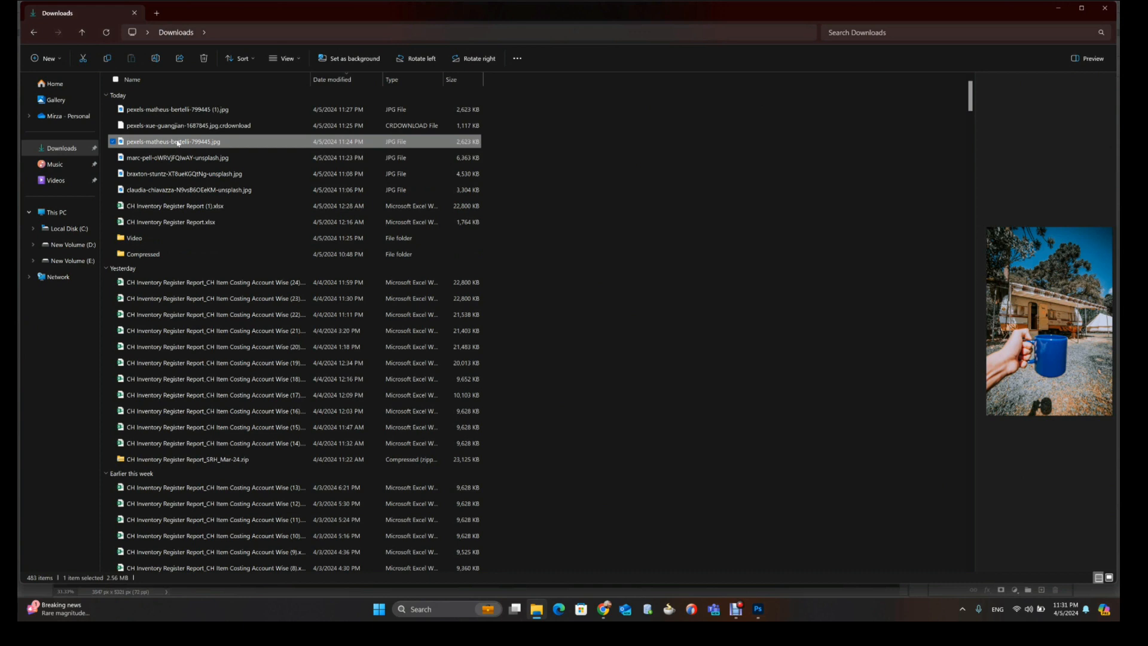
click(197, 110)
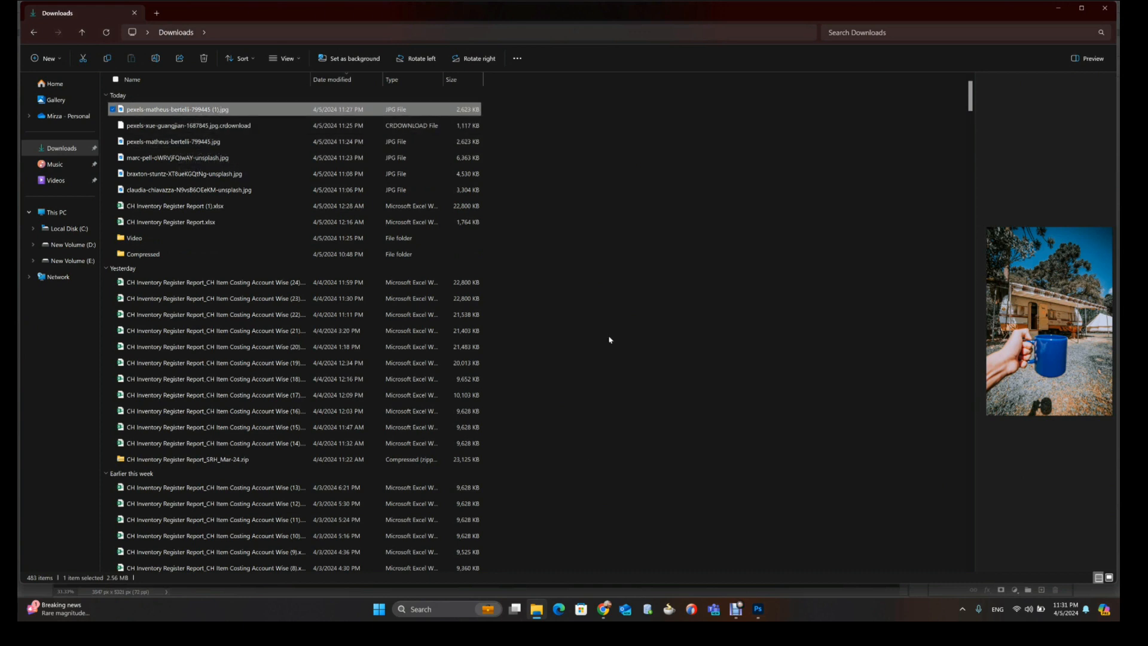
- Switch to Chrome and resume the interrupted download of pexels-xue-guangjian-1687845.jpg
click(604, 609)
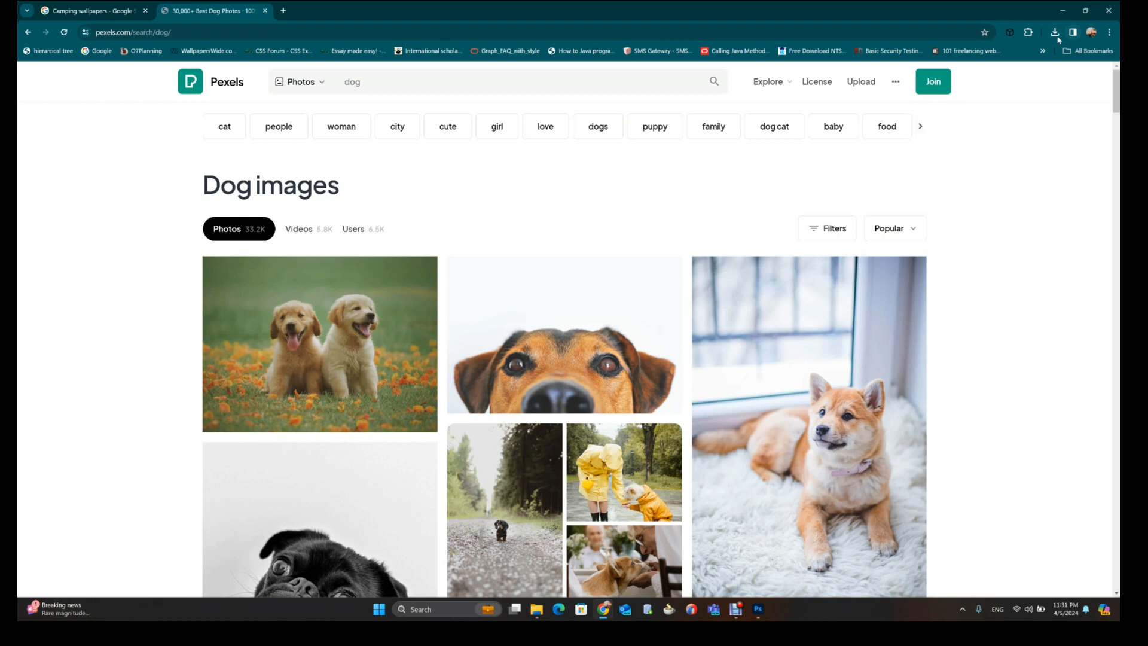
click(1055, 33)
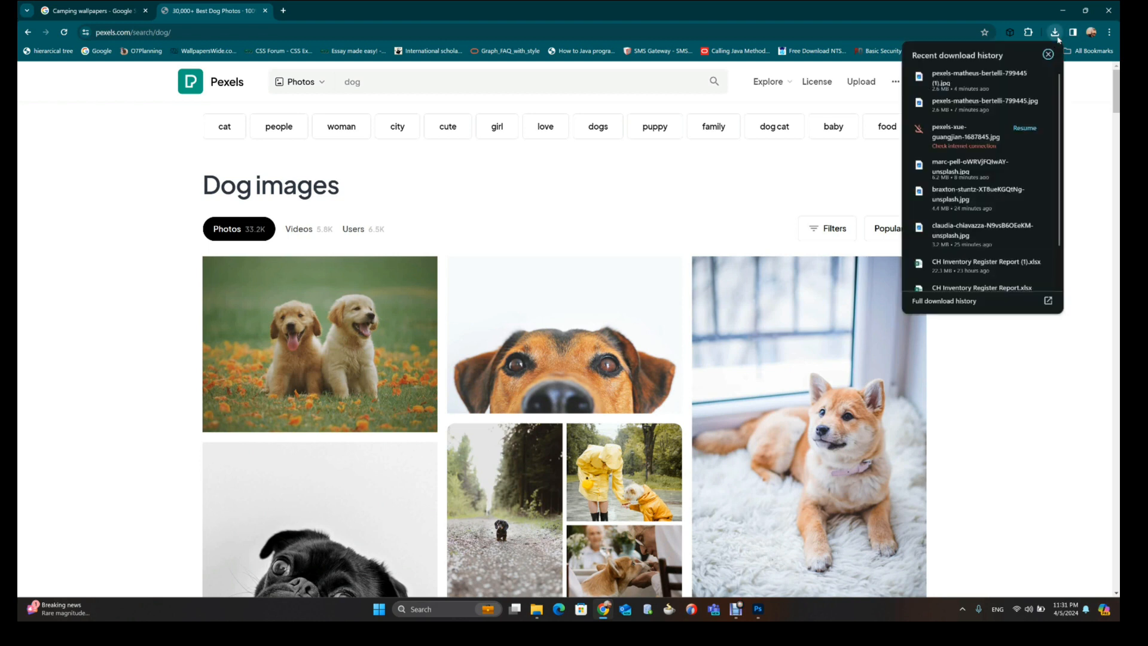
click(1024, 128)
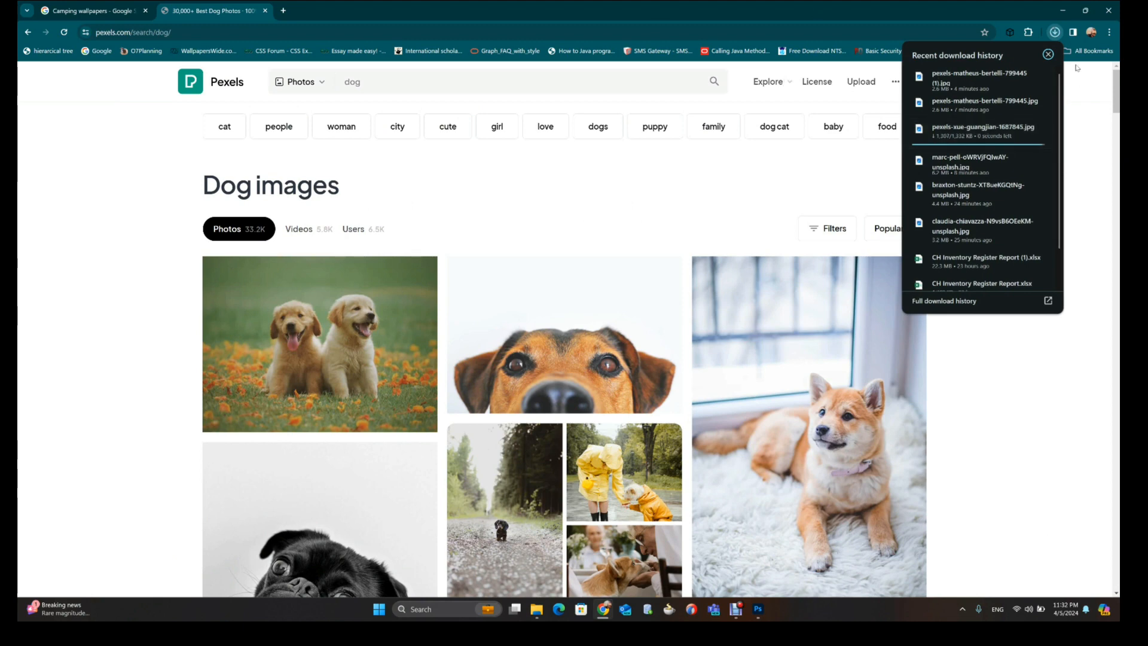
click(1062, 11)
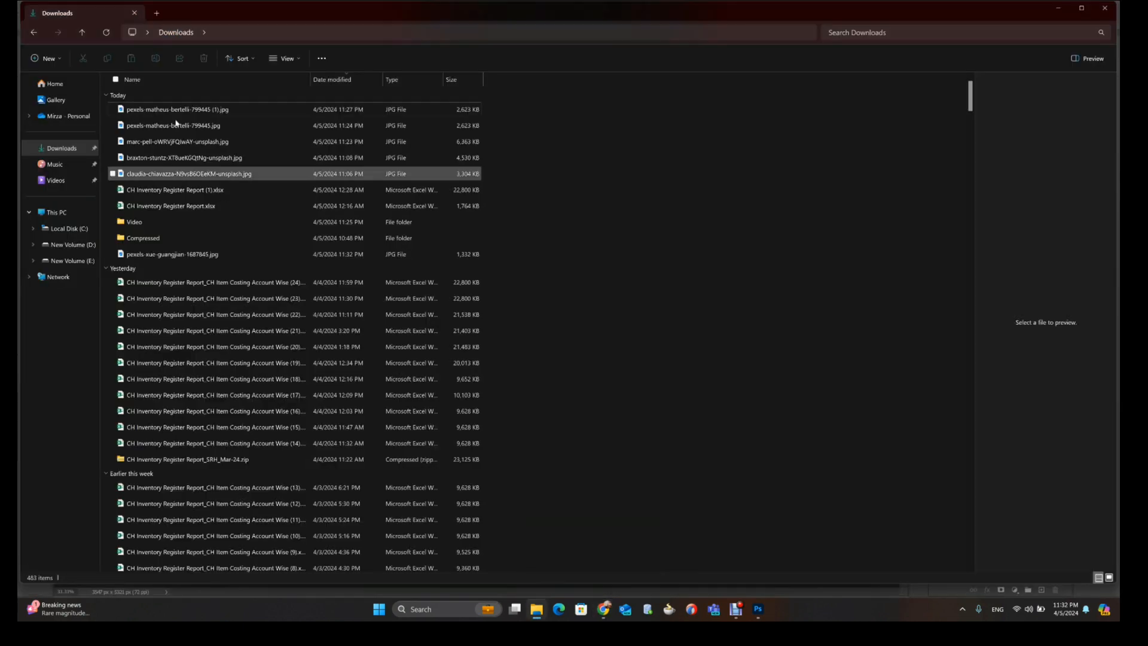
- Refresh the Downloads folder and open pexels-xue-guangjian-1687845.jpg in Photoshop as a separate document
click(106, 34)
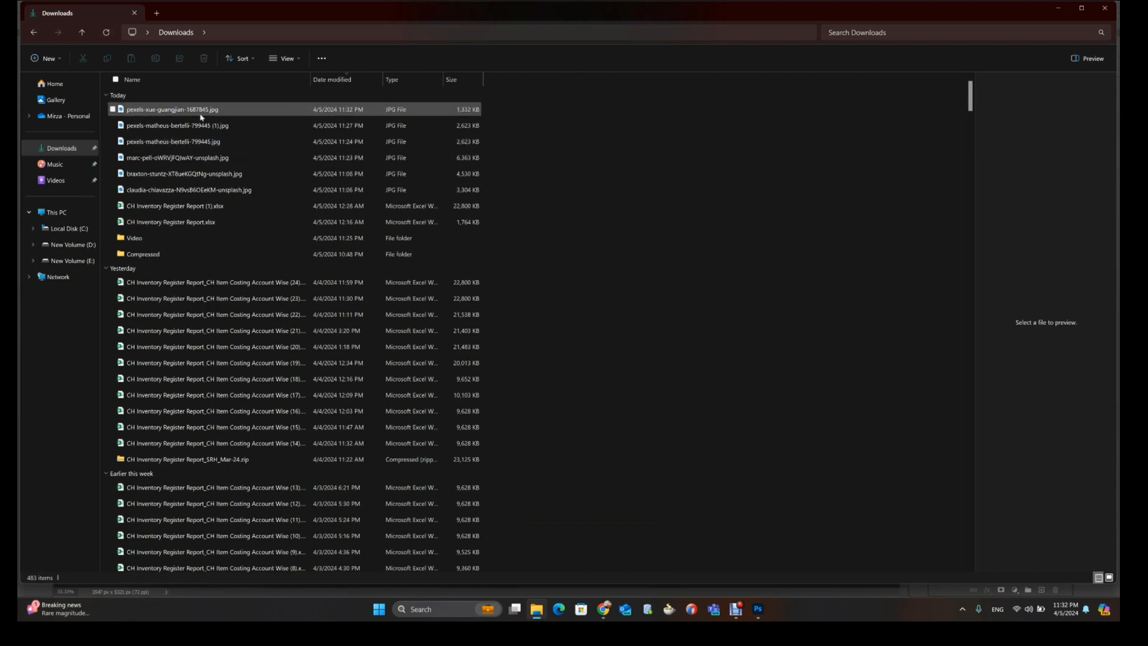
click(201, 110)
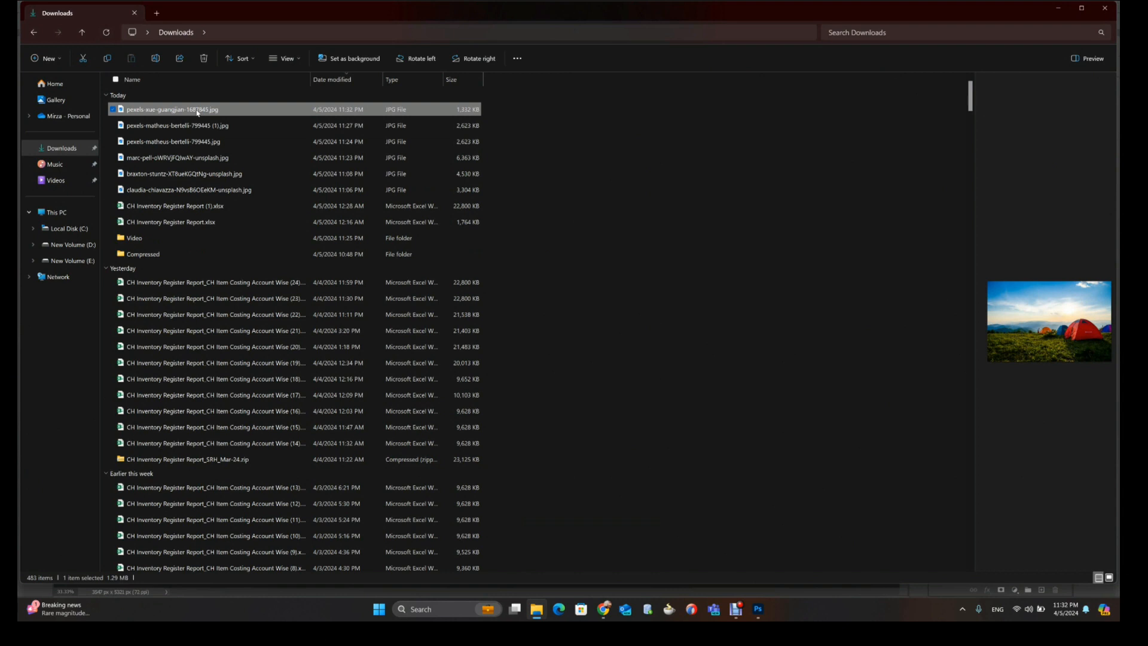
drag(197, 112, 451, 136)
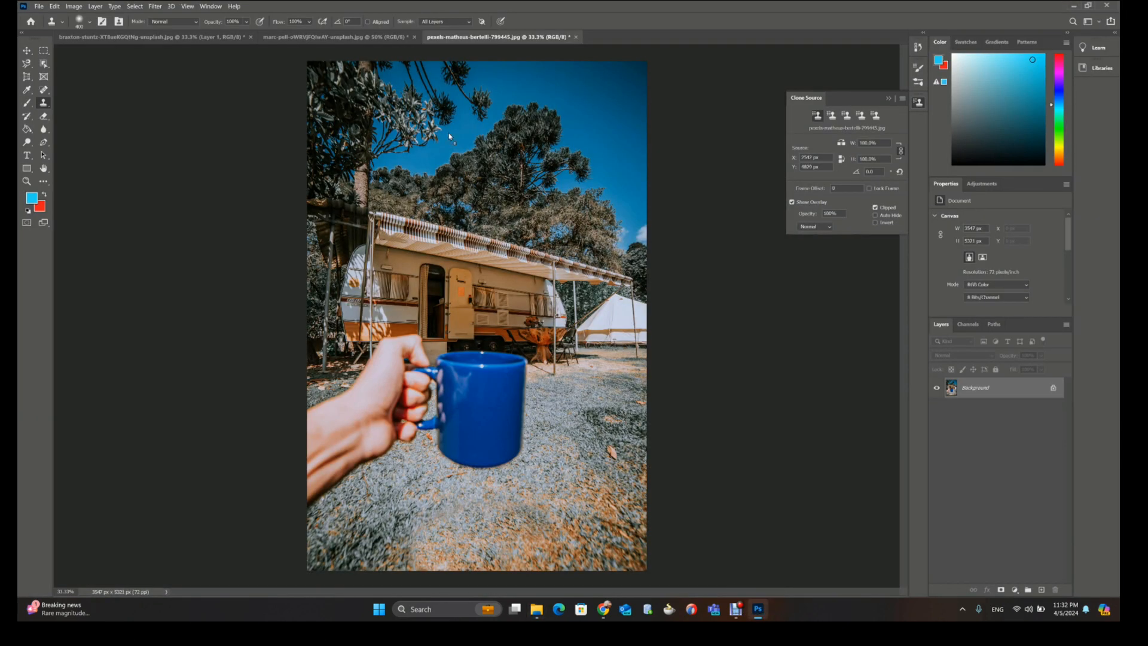
drag(616, 20, 617, 20)
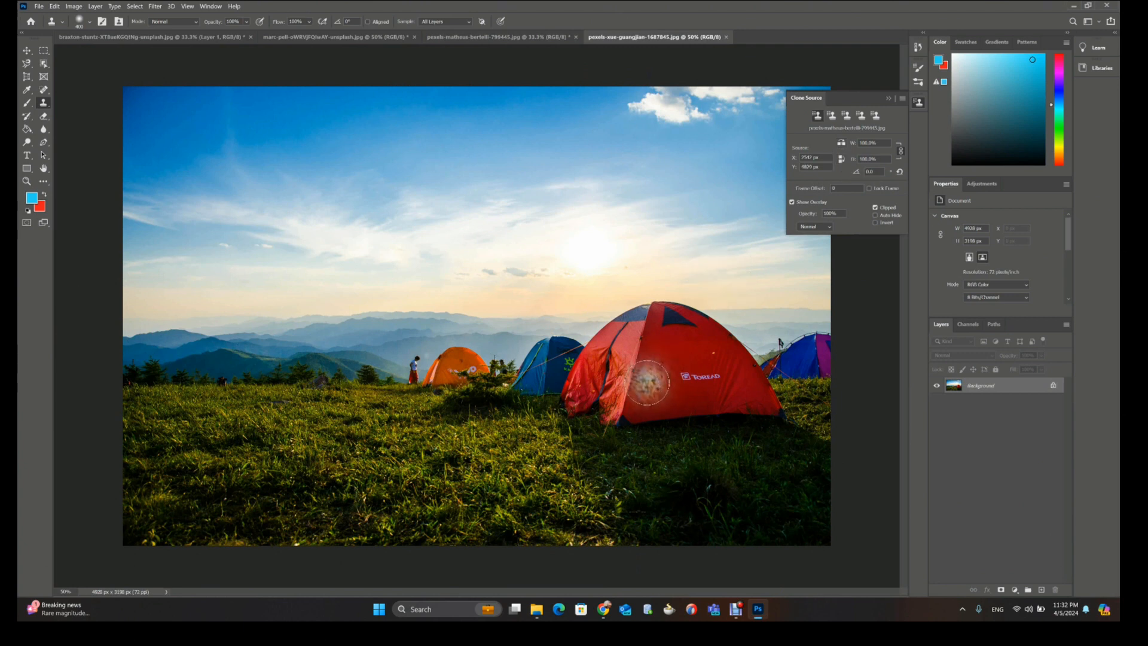
- Sample the large red tent, clone a copy of it onto the left side of the meadow, and undo the copy
click(647, 383)
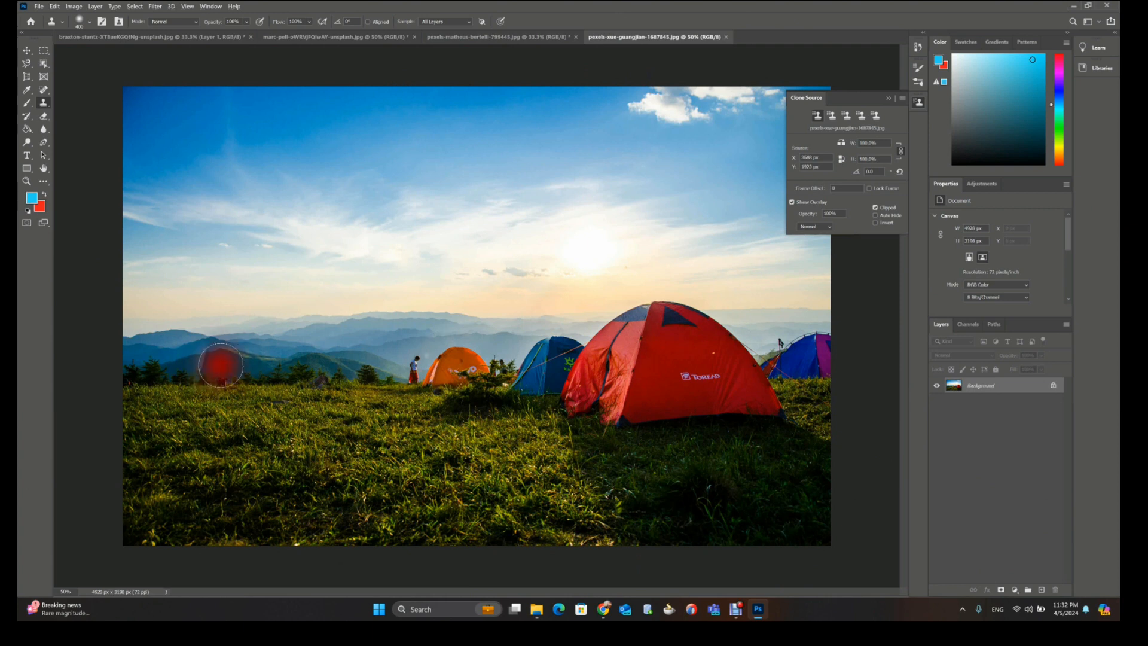
mouse_move(221, 366)
mouse_down()
mouse_move(252, 349)
mouse_move(225, 329)
mouse_move(195, 327)
mouse_move(155, 428)
mouse_move(144, 396)
mouse_move(175, 360)
mouse_move(229, 337)
mouse_move(264, 342)
mouse_move(305, 379)
mouse_move(307, 415)
mouse_move(180, 420)
mouse_move(187, 390)
mouse_move(282, 389)
mouse_move(156, 403)
mouse_move(147, 428)
mouse_move(291, 433)
mouse_move(335, 419)
mouse_move(322, 372)
mouse_move(270, 320)
mouse_move(301, 332)
mouse_move(322, 363)
mouse_move(230, 319)
mouse_move(200, 322)
mouse_move(133, 419)
mouse_up()
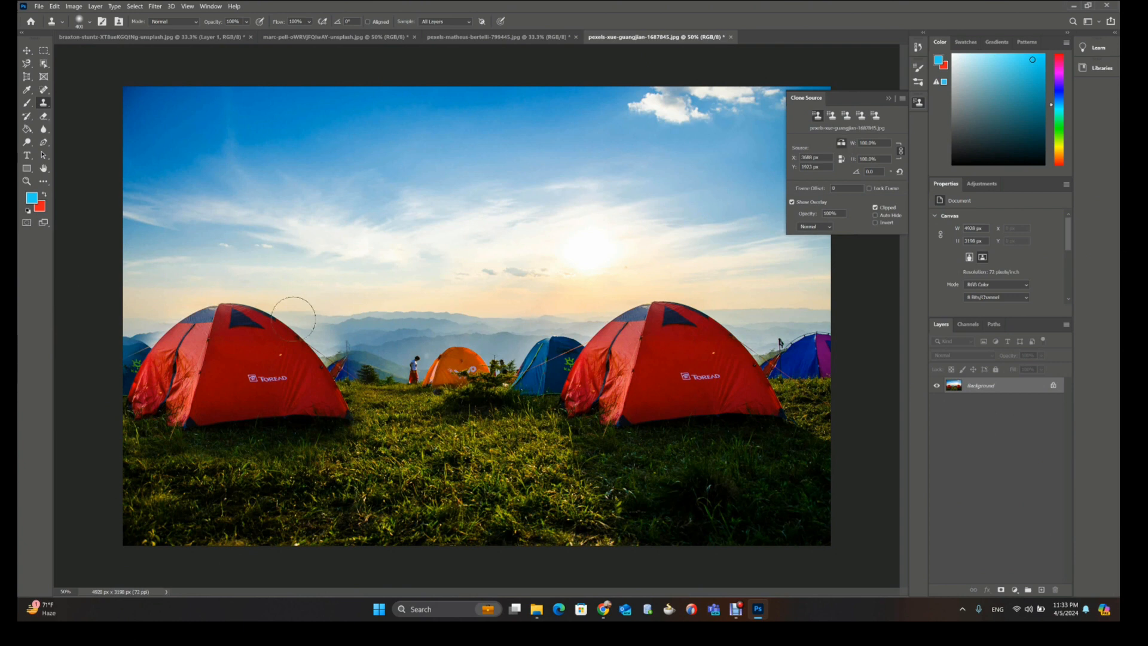
key(ctrl+z)
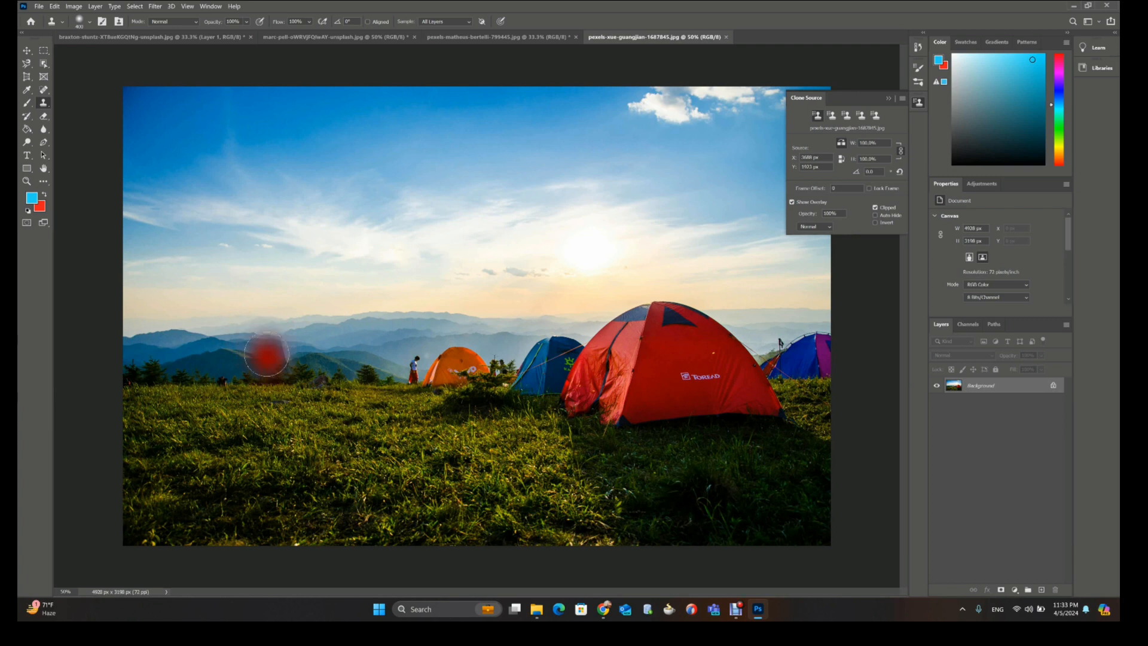
- Clone the red tent onto the left side with a horizontal flip, and stamp over it with a vertical flip added
mouse_move(267, 348)
mouse_down()
mouse_move(309, 385)
mouse_move(265, 335)
mouse_move(219, 339)
mouse_move(204, 360)
mouse_move(252, 411)
mouse_move(297, 405)
mouse_move(260, 378)
mouse_move(253, 338)
mouse_move(269, 320)
mouse_move(306, 327)
mouse_move(358, 369)
mouse_move(372, 383)
mouse_move(369, 405)
mouse_move(294, 418)
mouse_move(173, 403)
mouse_move(146, 380)
mouse_move(162, 336)
mouse_move(205, 313)
mouse_move(288, 300)
mouse_move(272, 295)
mouse_move(318, 376)
mouse_move(329, 347)
mouse_move(353, 398)
mouse_move(200, 408)
mouse_move(151, 400)
mouse_move(144, 368)
mouse_up()
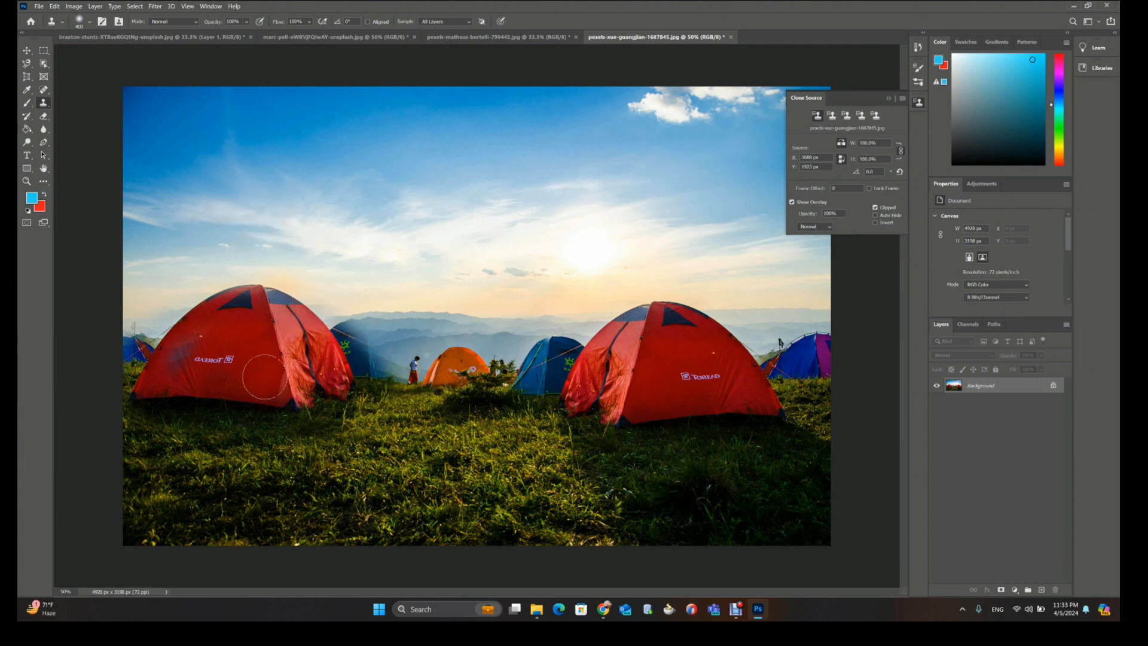
mouse_move(257, 360)
mouse_down()
mouse_move(284, 373)
mouse_move(263, 389)
mouse_move(242, 352)
mouse_move(308, 314)
mouse_move(335, 383)
mouse_move(274, 405)
mouse_move(235, 309)
mouse_move(338, 335)
mouse_move(344, 375)
mouse_move(283, 418)
mouse_move(177, 354)
mouse_move(192, 296)
mouse_move(220, 297)
mouse_move(174, 303)
mouse_move(146, 333)
mouse_move(142, 374)
mouse_move(245, 423)
mouse_move(335, 351)
mouse_move(359, 387)
mouse_move(313, 417)
mouse_up()
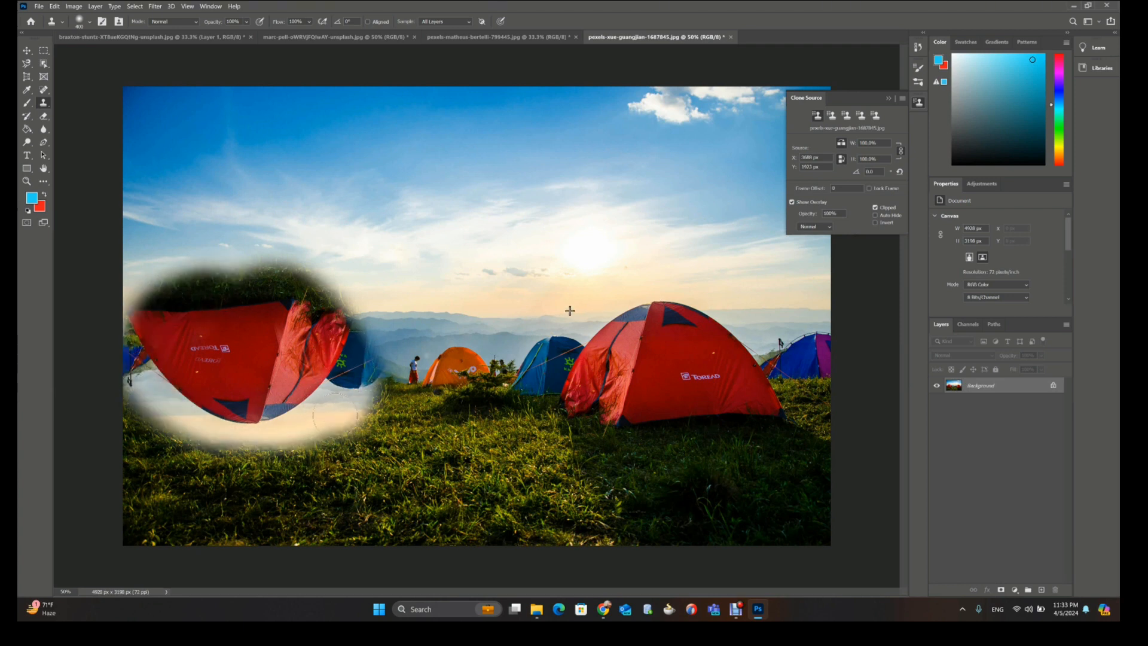
click(333, 415)
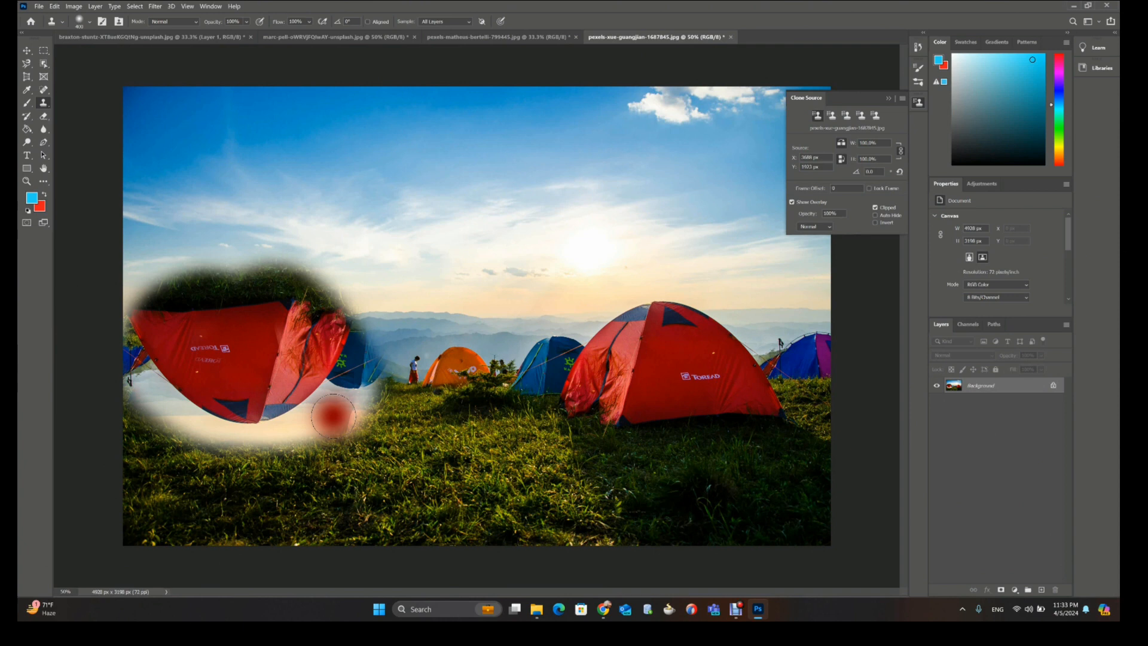
- Undo the flipped tent clones in the camping photo
key(ctrl+z)
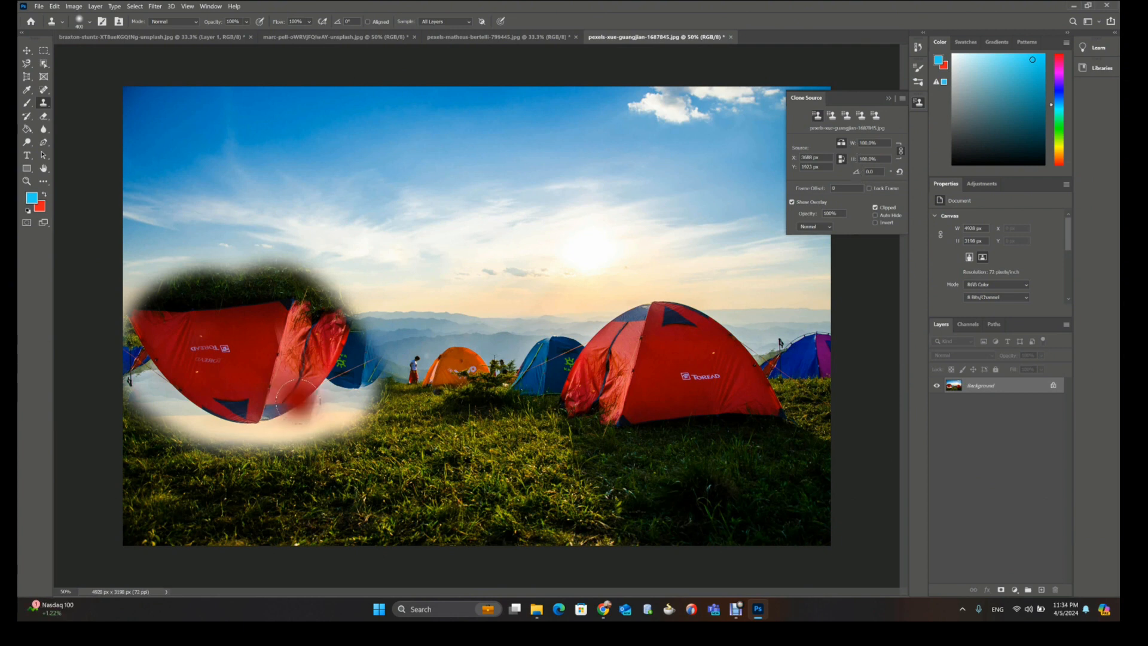
key(ctrl+z)
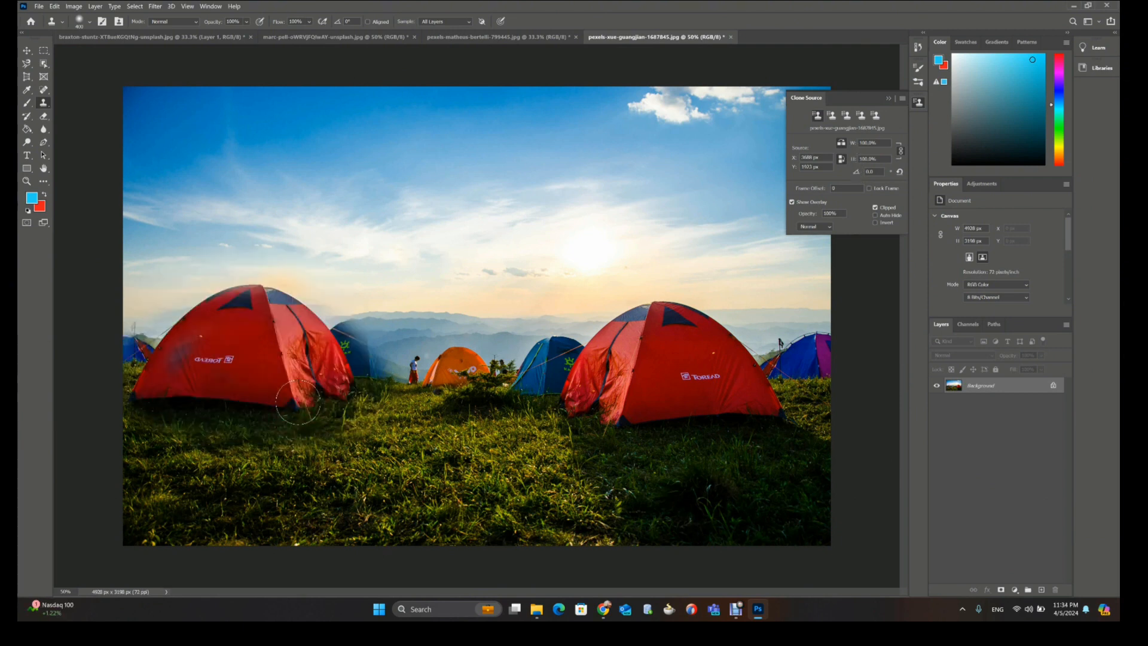
key(ctrl+z)
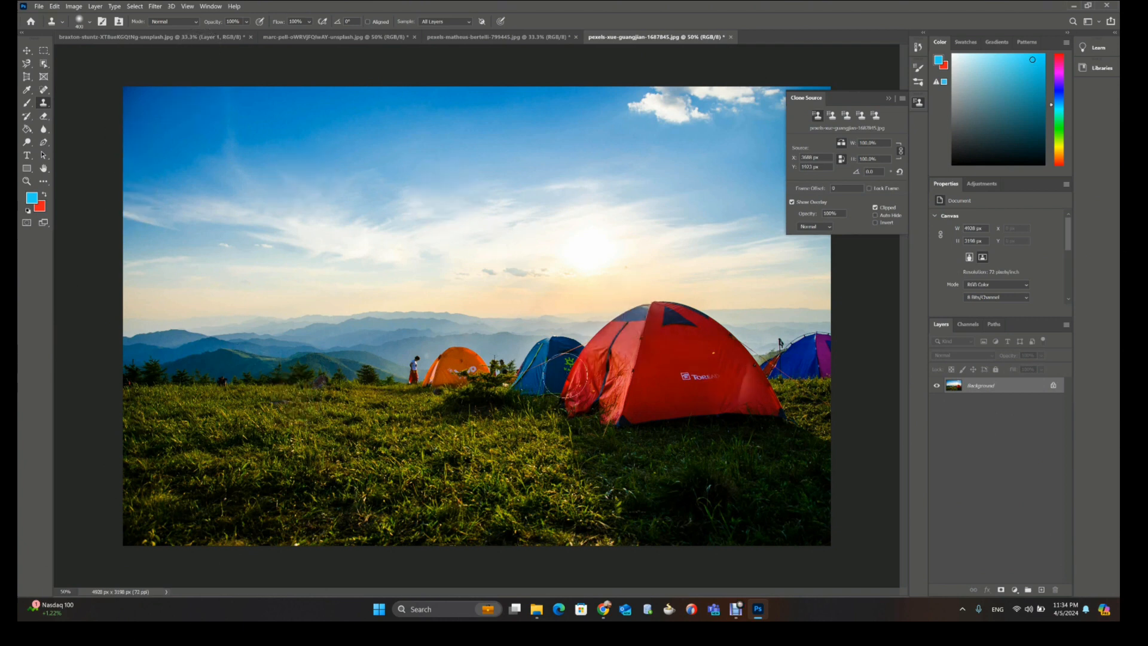
- Switch to the mountain lake document and undo the earlier canoe clones on Layer 1
click(154, 41)
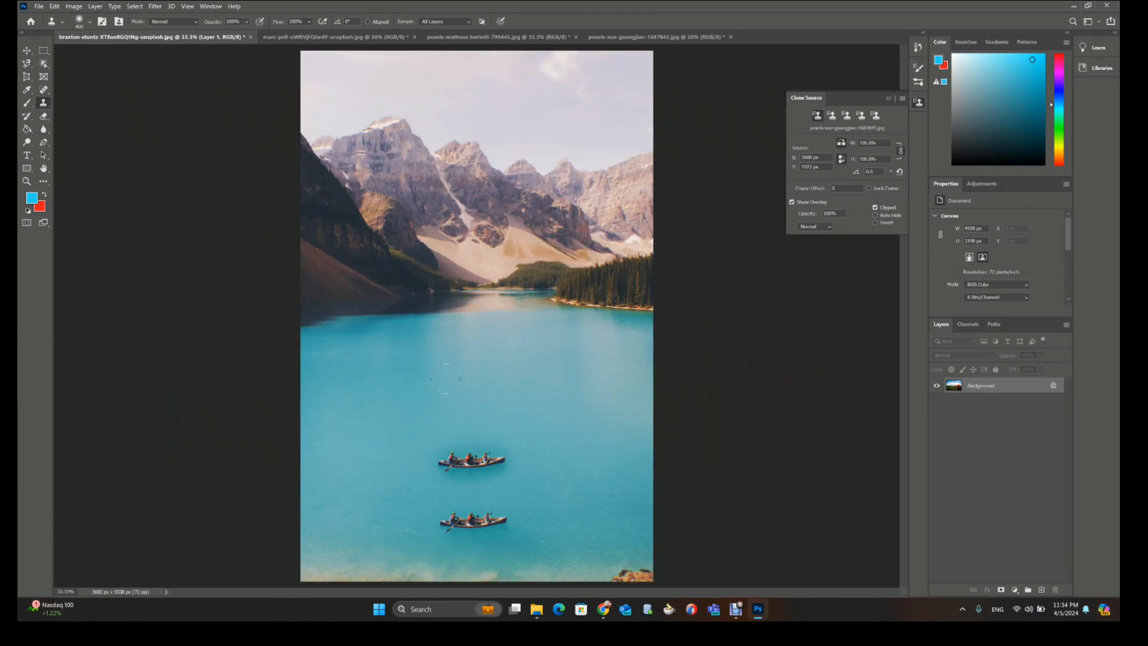
key(ctrl+z)
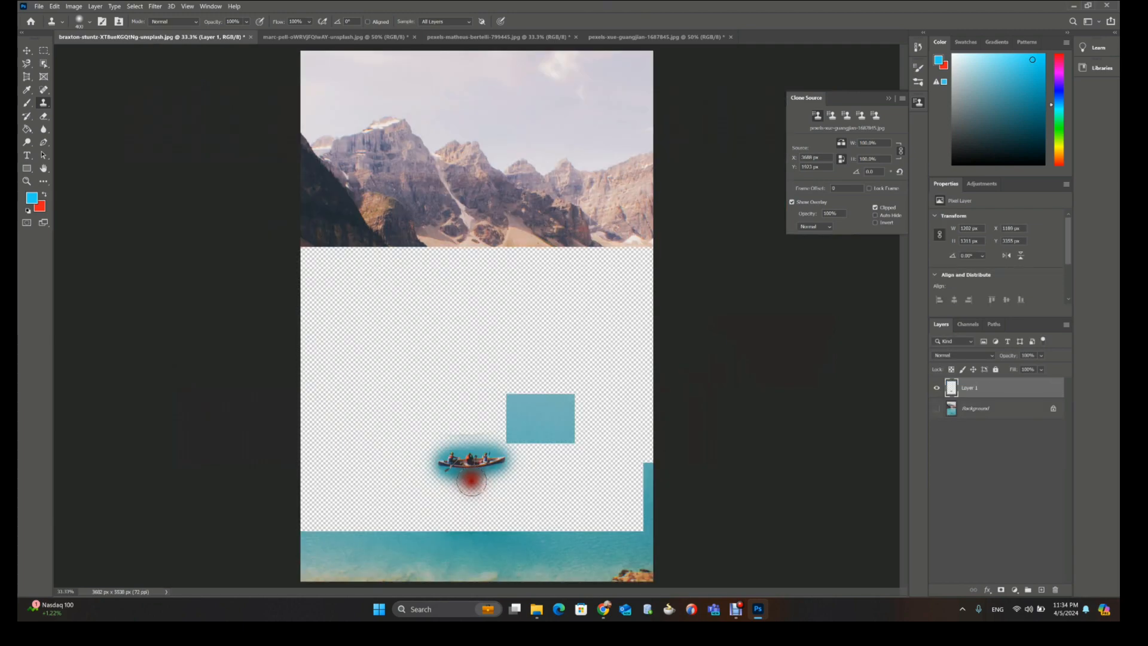
key(ctrl+shift+z)
key(ctrl+shift+z)
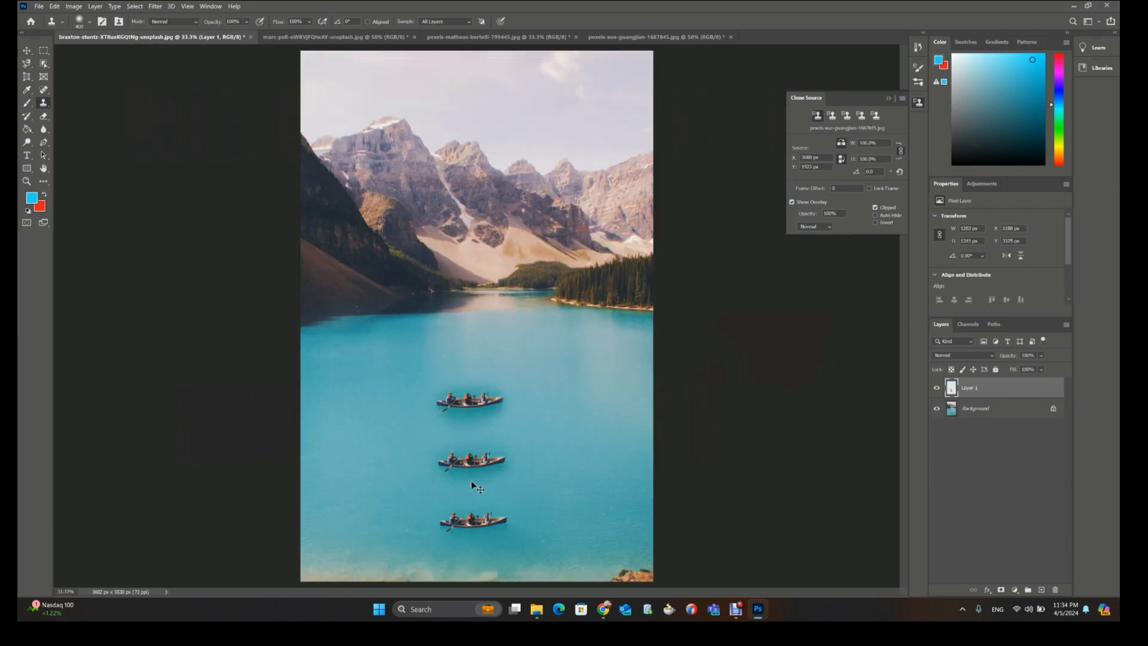
key(ctrl+z)
key(ctrl+z)
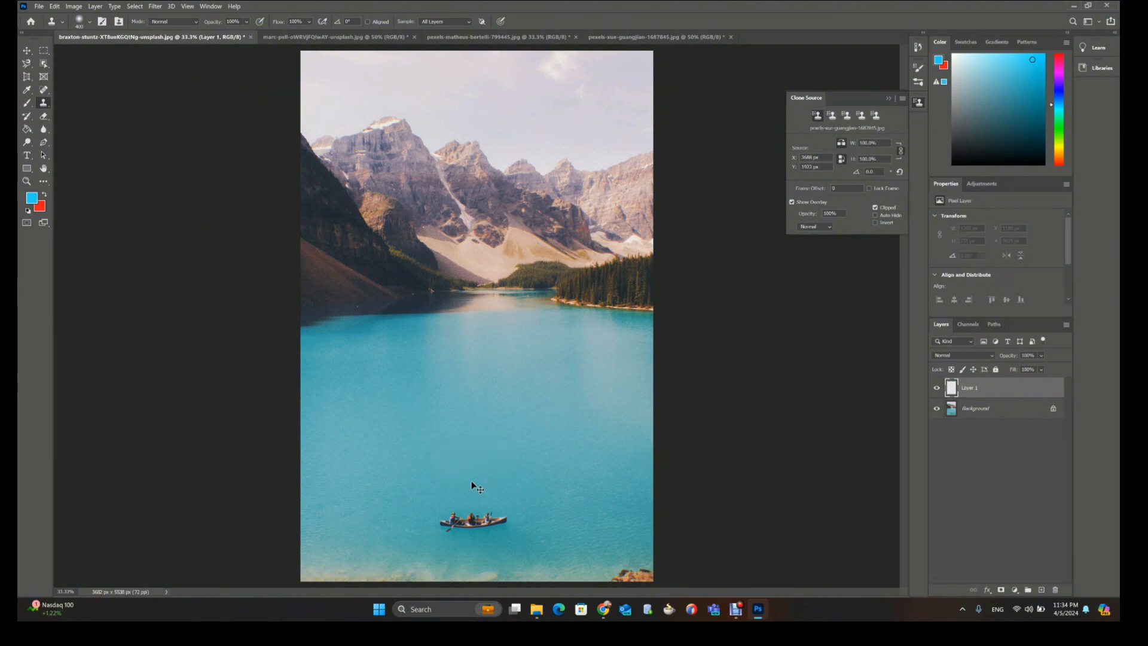
- Sample the canoe, scale the clone source to 75%, and stamp a horizontally flipped smaller copy above the original
click(471, 482)
drag(855, 147, 833, 147)
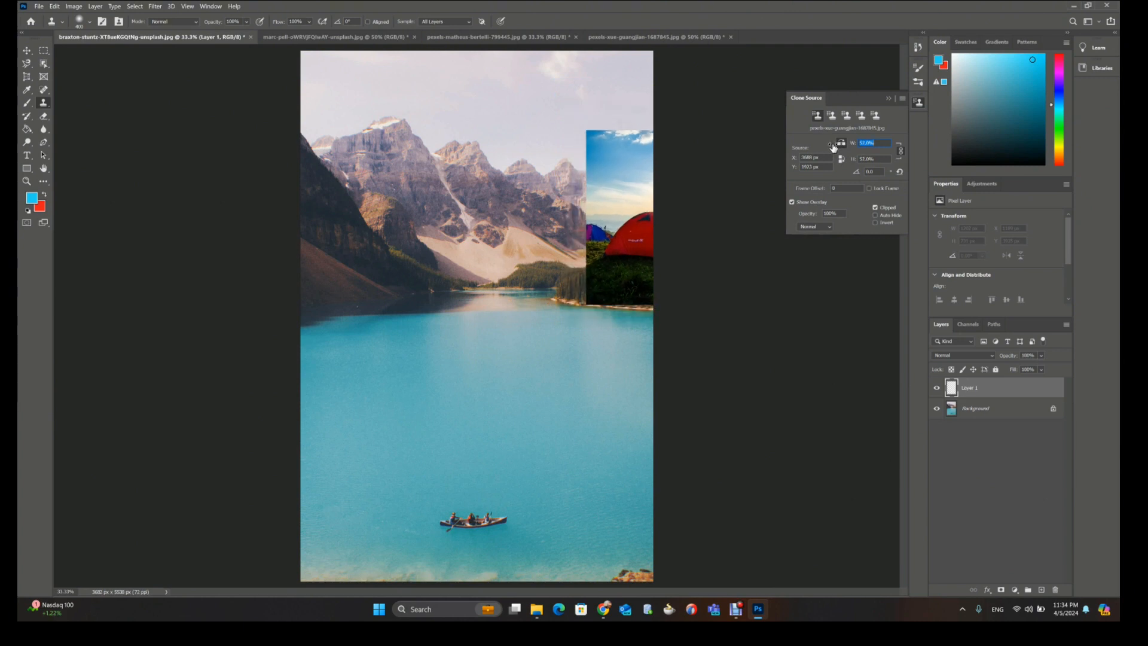
drag(840, 146, 853, 149)
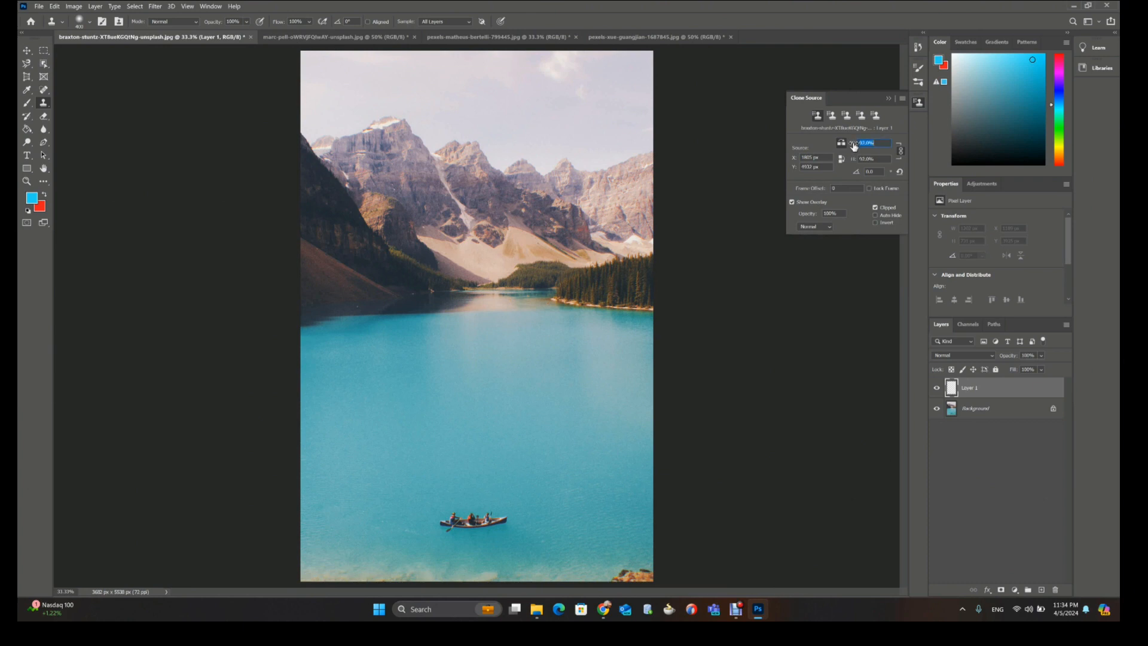
drag(854, 147, 845, 146)
drag(845, 146, 861, 145)
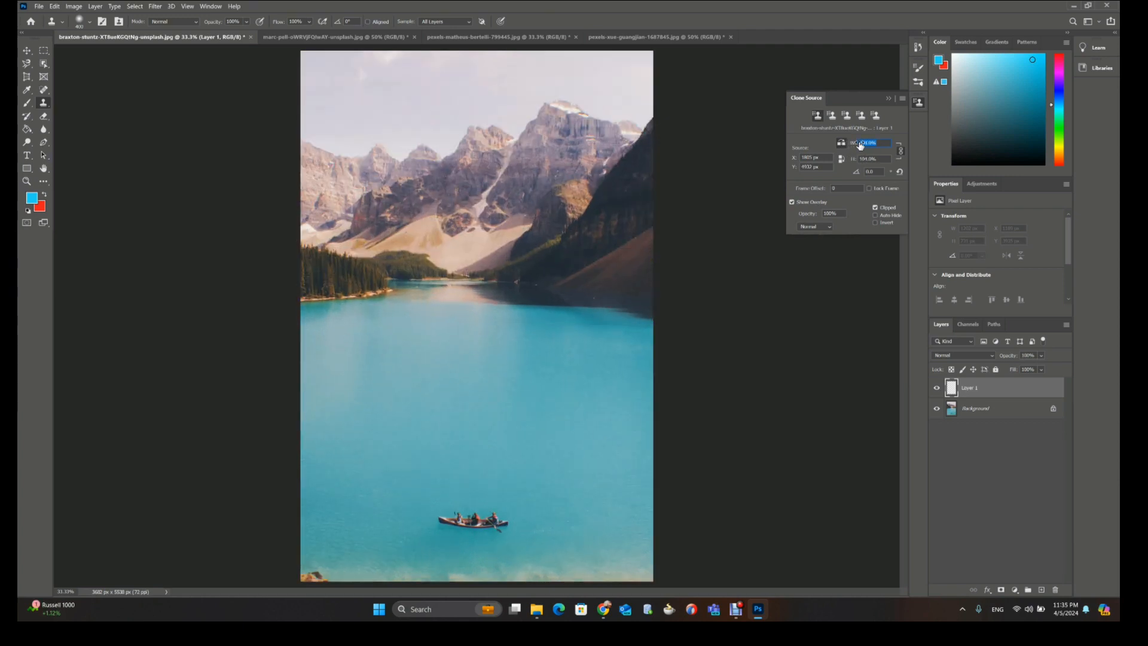
drag(860, 145, 845, 146)
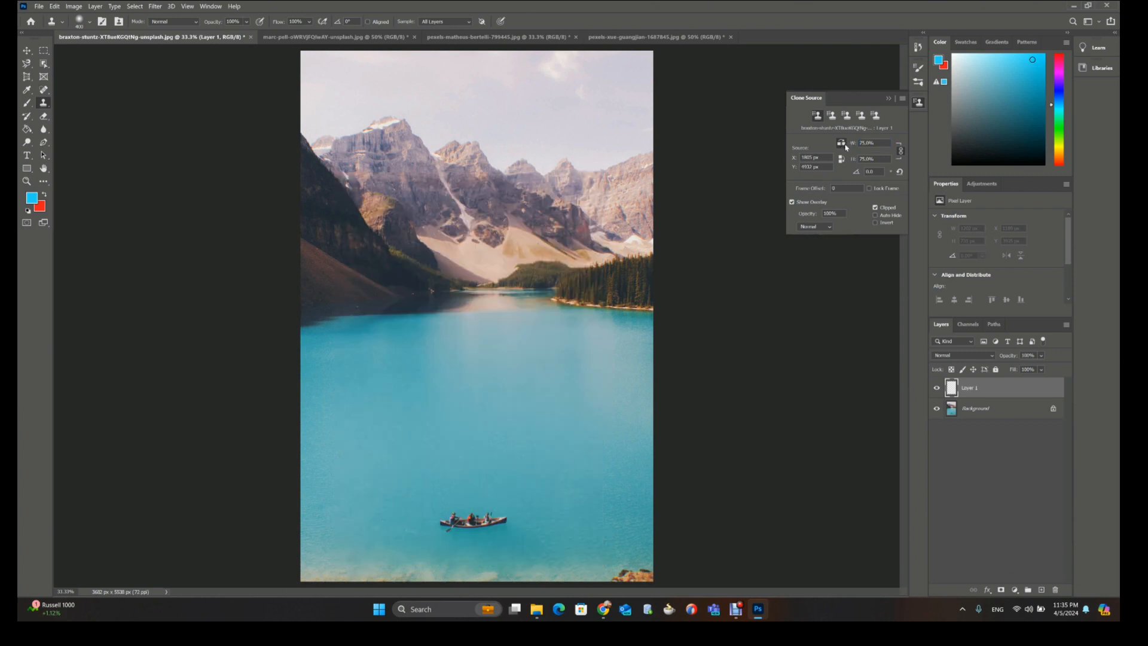
mouse_move(445, 453)
mouse_down()
mouse_move(475, 440)
mouse_move(449, 439)
mouse_move(498, 439)
mouse_up()
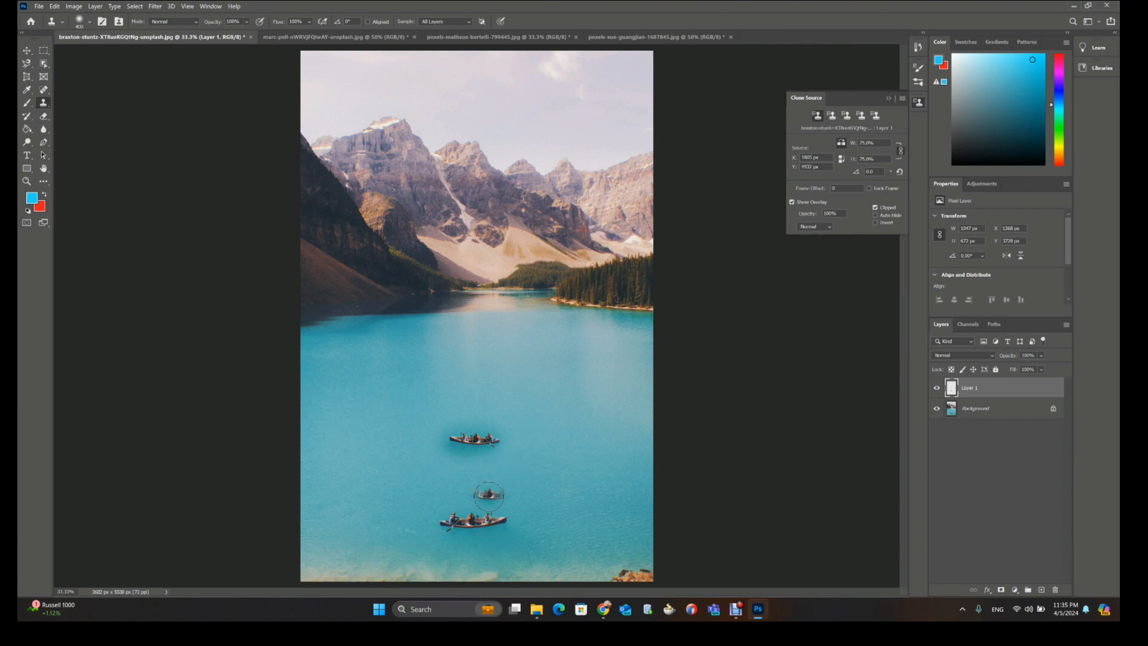
- Turn off the horizontal flip, sample the smaller canoe copy, and clone it farther up the lake
key(ctrl+plus)
key(ctrl+plus)
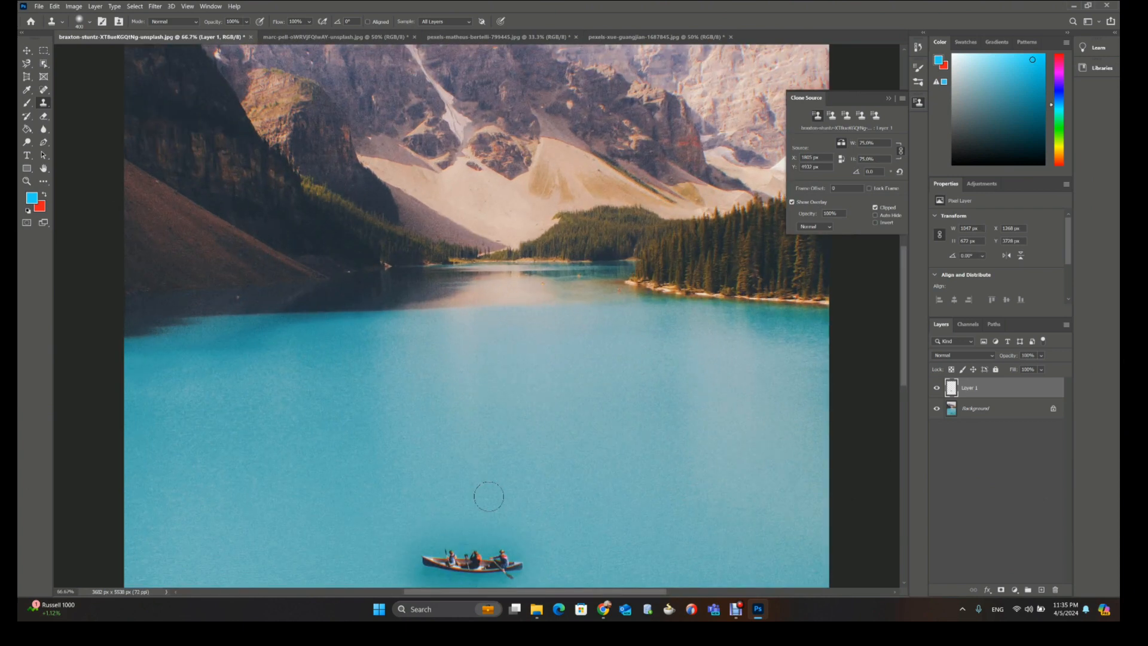
drag(471, 491, 515, 268)
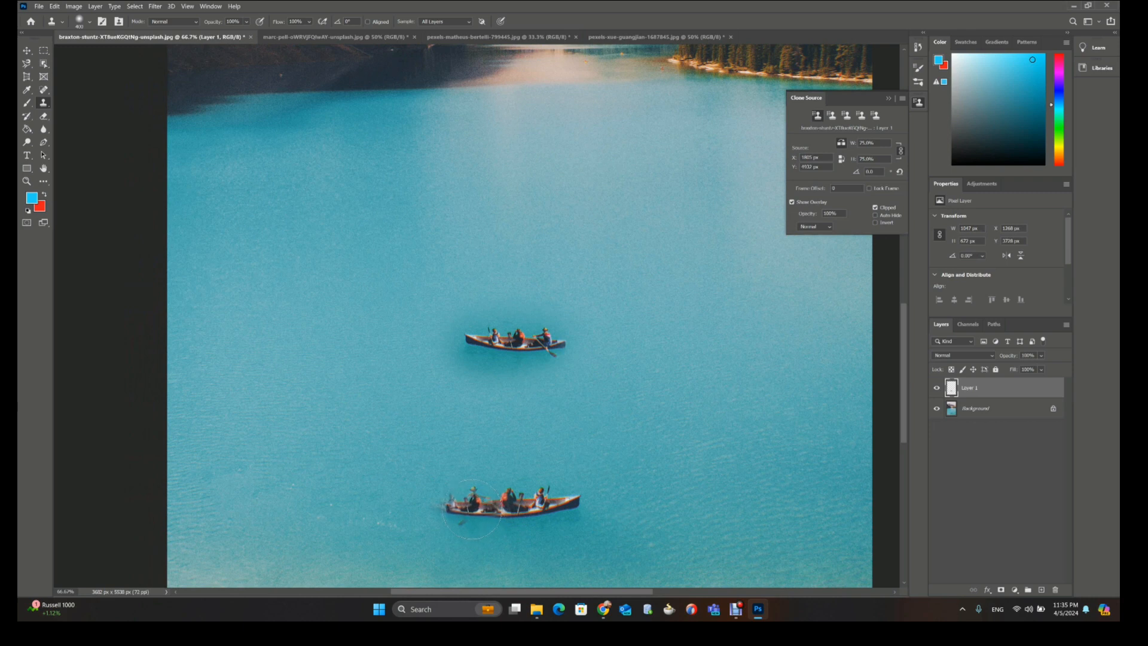
click(494, 408)
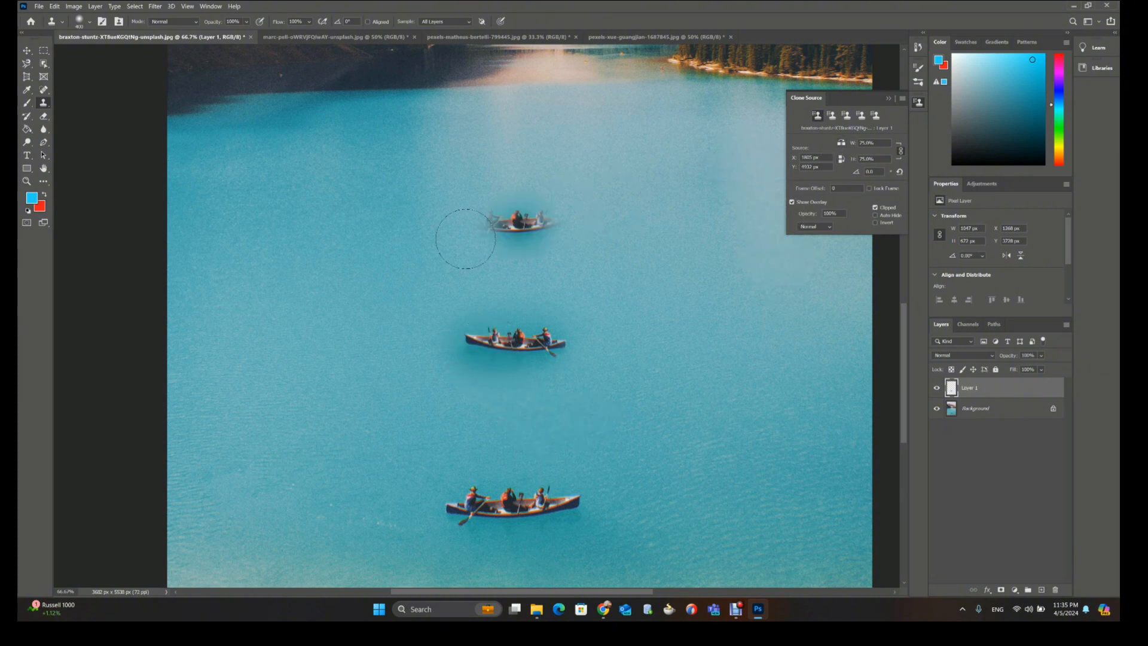
mouse_move(488, 257)
mouse_down()
mouse_move(531, 256)
mouse_move(445, 254)
mouse_move(527, 248)
mouse_up()
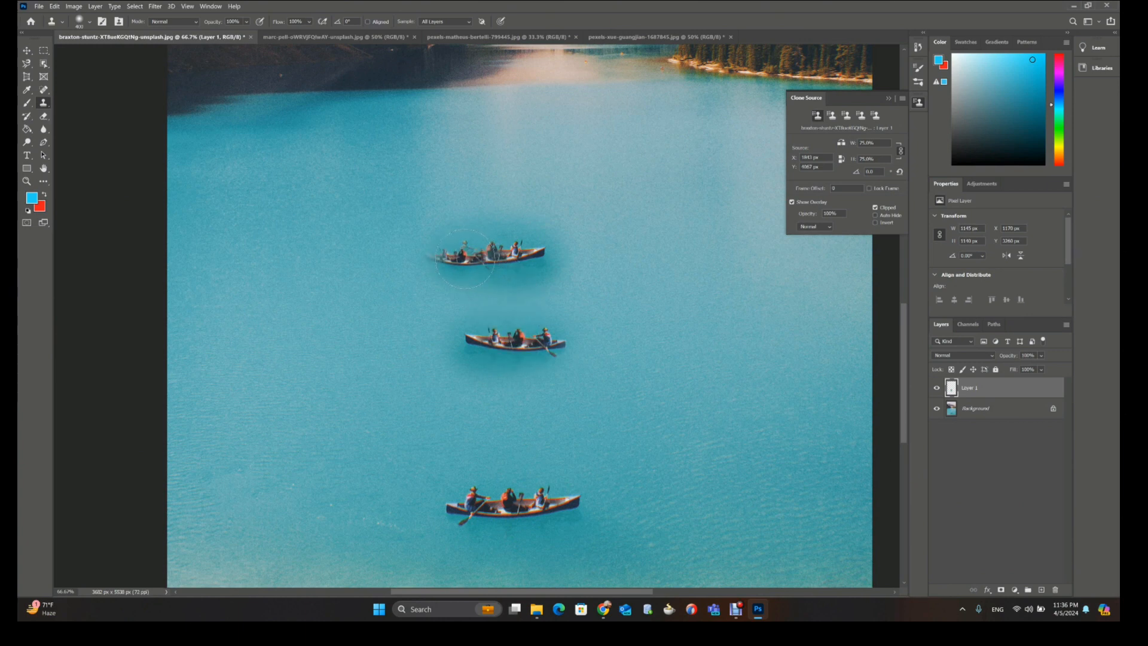
mouse_move(479, 261)
mouse_down()
mouse_move(542, 252)
mouse_move(431, 259)
mouse_move(508, 256)
mouse_move(477, 240)
mouse_move(442, 243)
mouse_move(447, 260)
mouse_move(484, 265)
mouse_up()
click(636, 251)
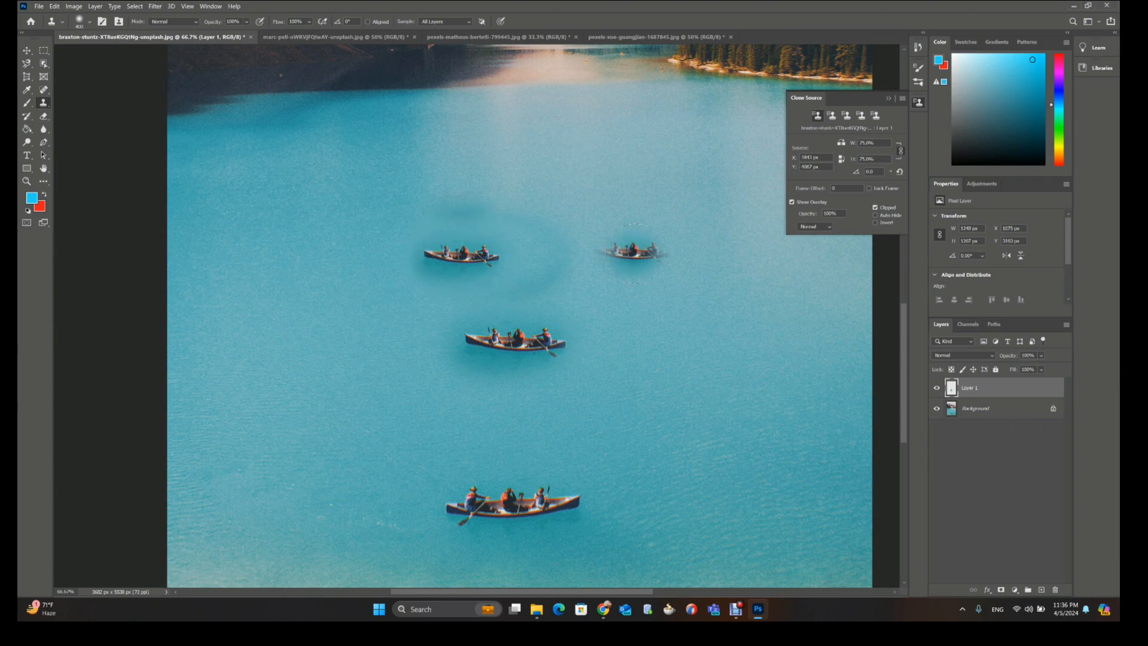
- Undo the canoe clone strokes made above the first 75% copy
key(ctrl+minus)
key(ctrl+minus)
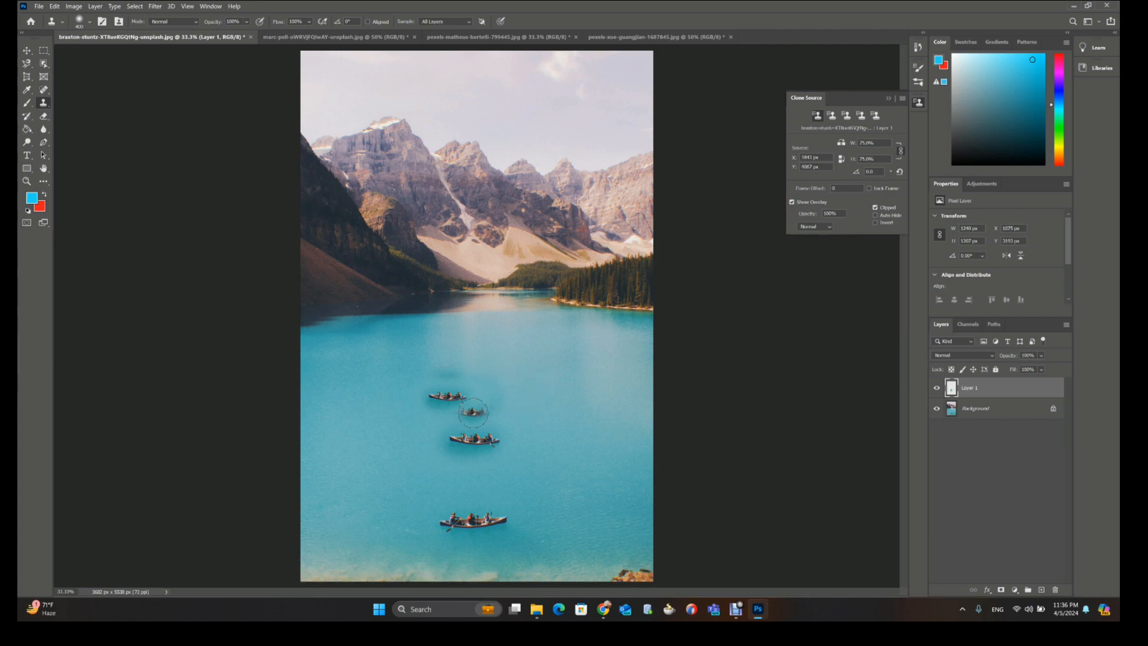
key(ctrl+z)
key(ctrl+z)
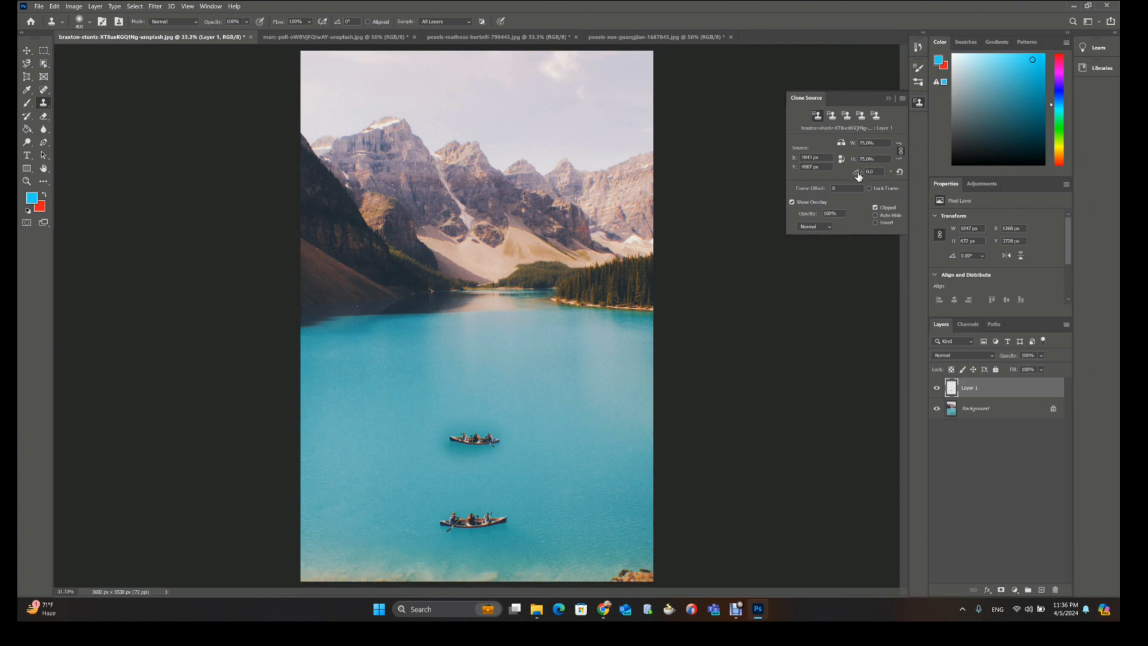
- Rotate the clone source to about -5.5° and stamp a canoe copy above the existing 75% copy
drag(858, 174, 850, 177)
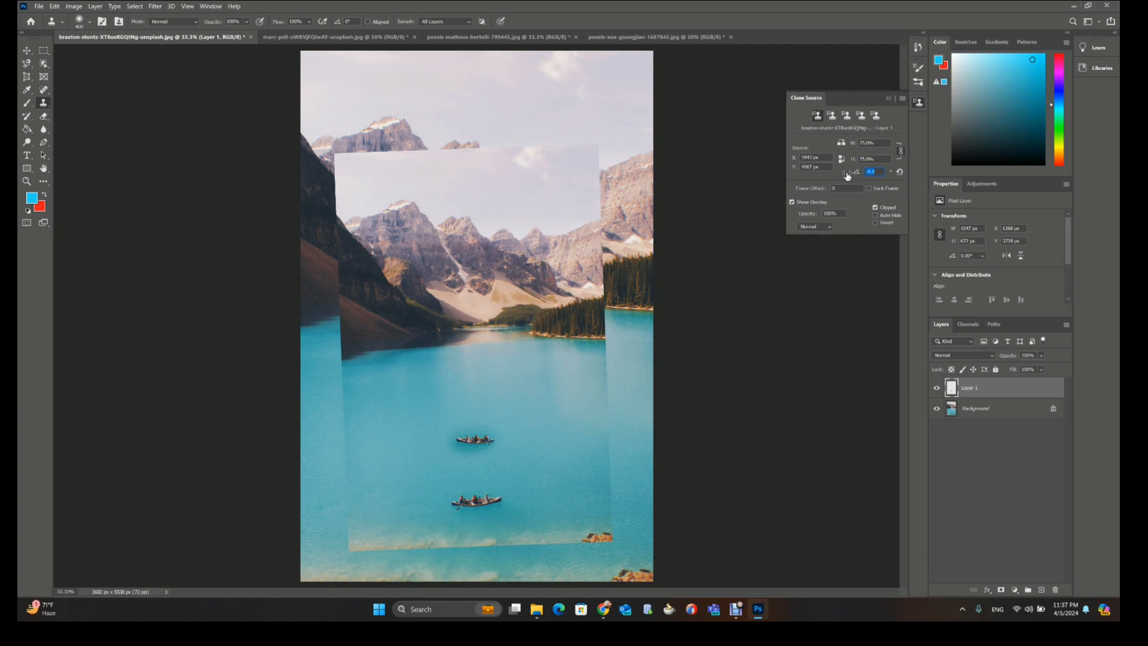
drag(847, 175, 826, 175)
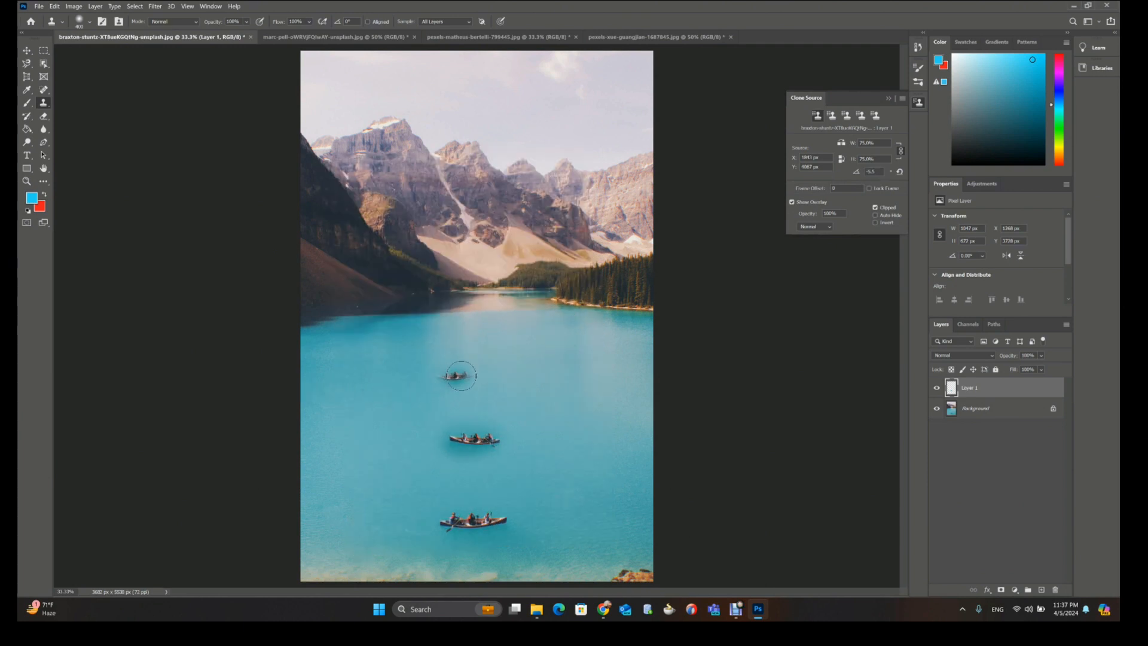
mouse_move(467, 377)
mouse_down()
mouse_move(444, 376)
mouse_move(489, 373)
mouse_up()
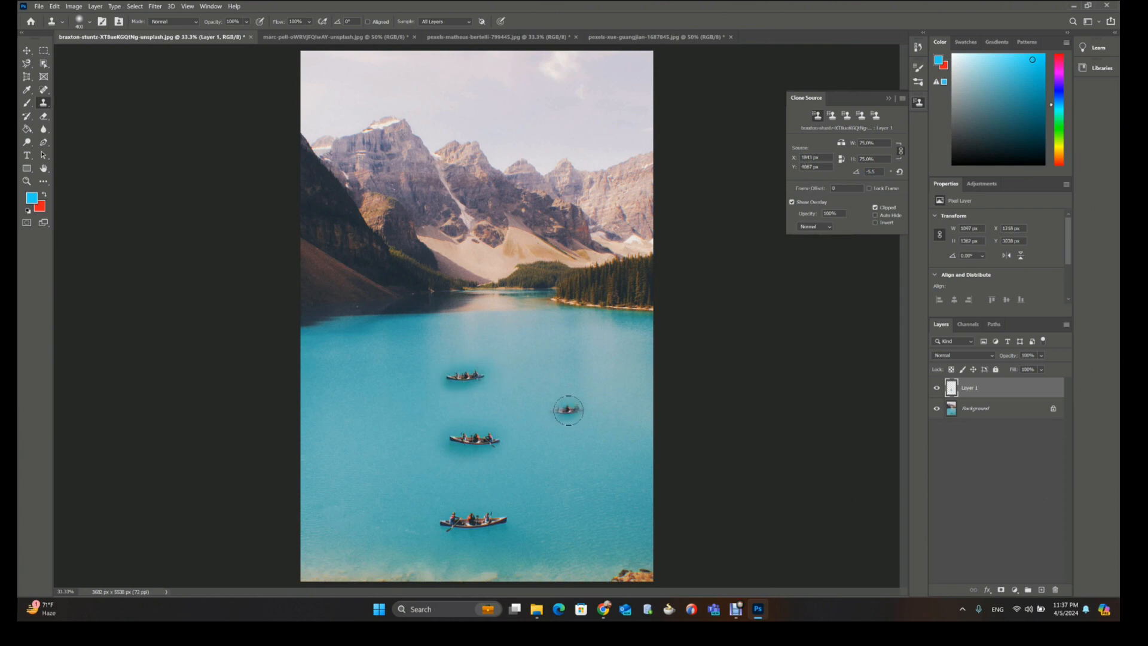
- Stamp two more canoe copies farther up the lake, with the clone source rotated to about -14.6° and -26.1°
scroll(568, 410, up, 2)
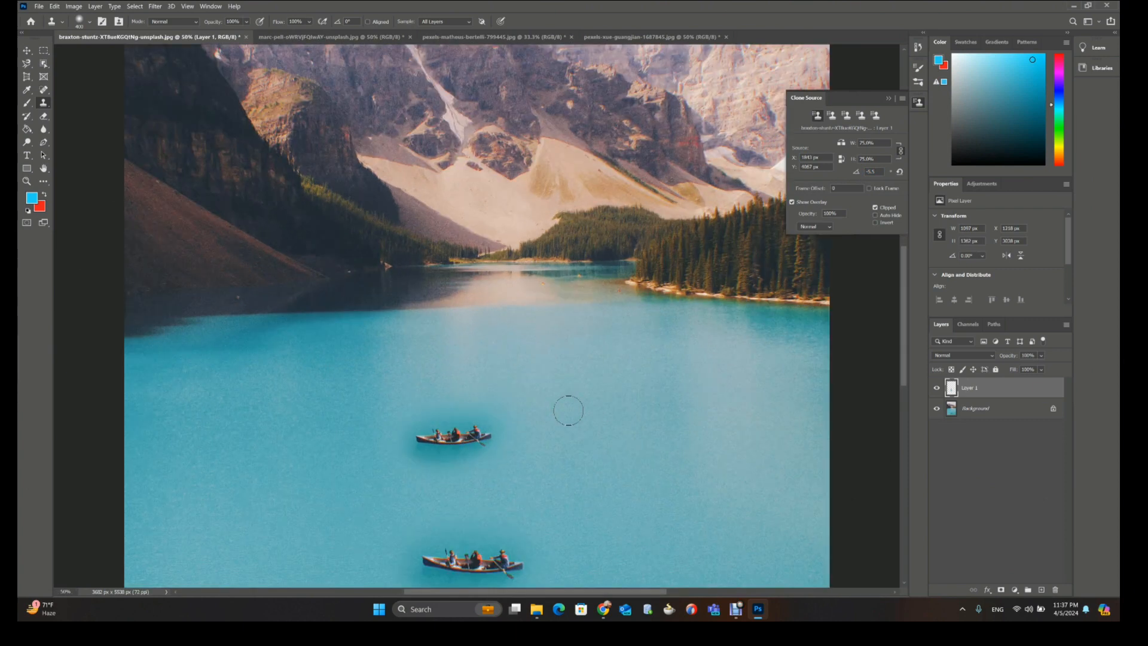
click(568, 411)
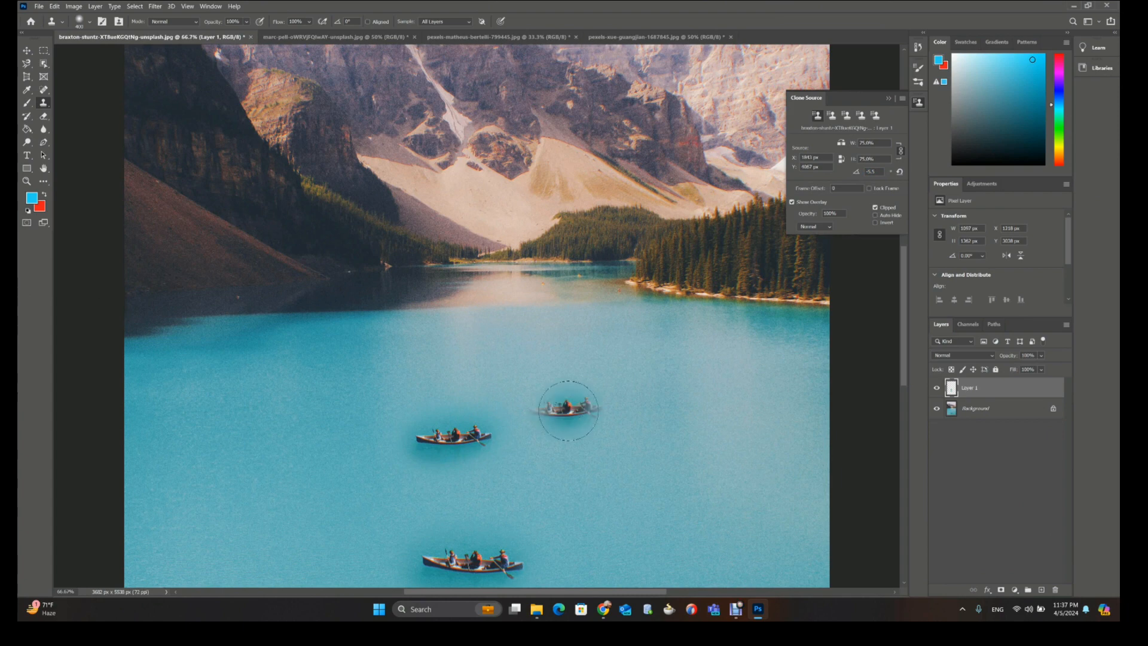
drag(590, 418, 612, 338)
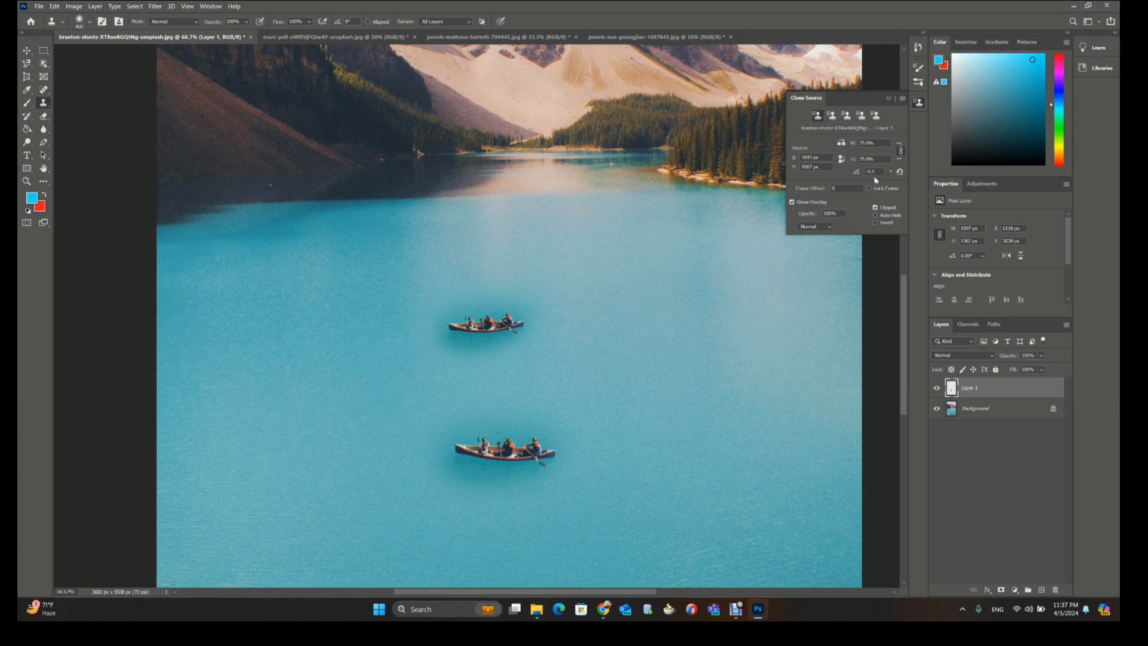
drag(856, 175, 810, 178)
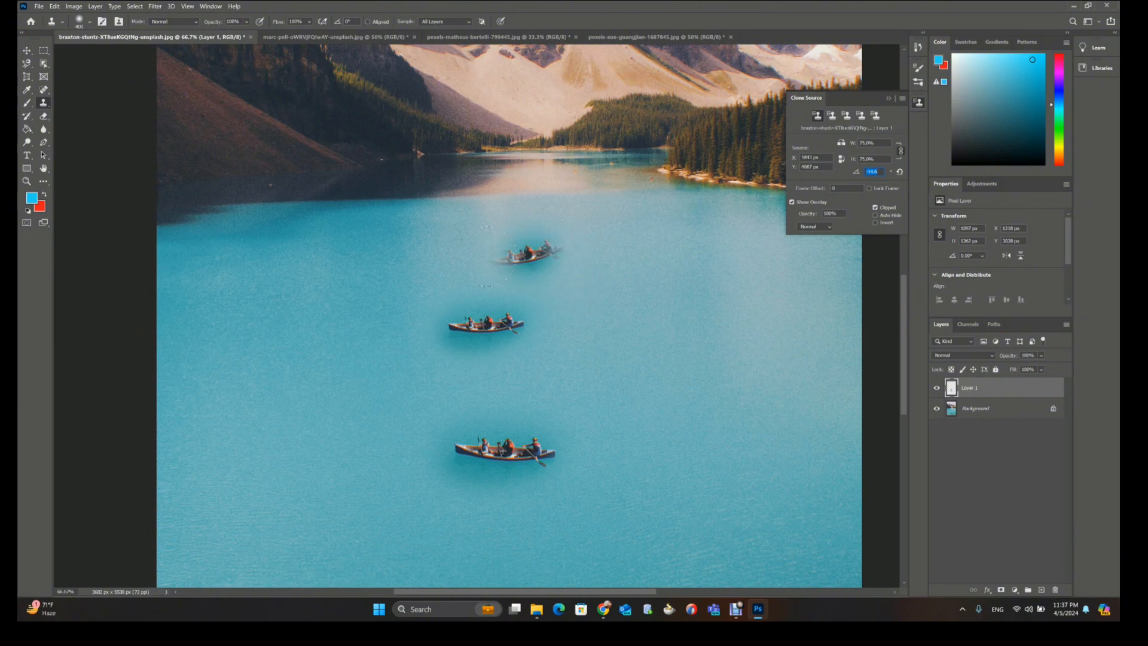
mouse_move(531, 256)
mouse_down()
mouse_move(514, 253)
mouse_move(559, 253)
mouse_up()
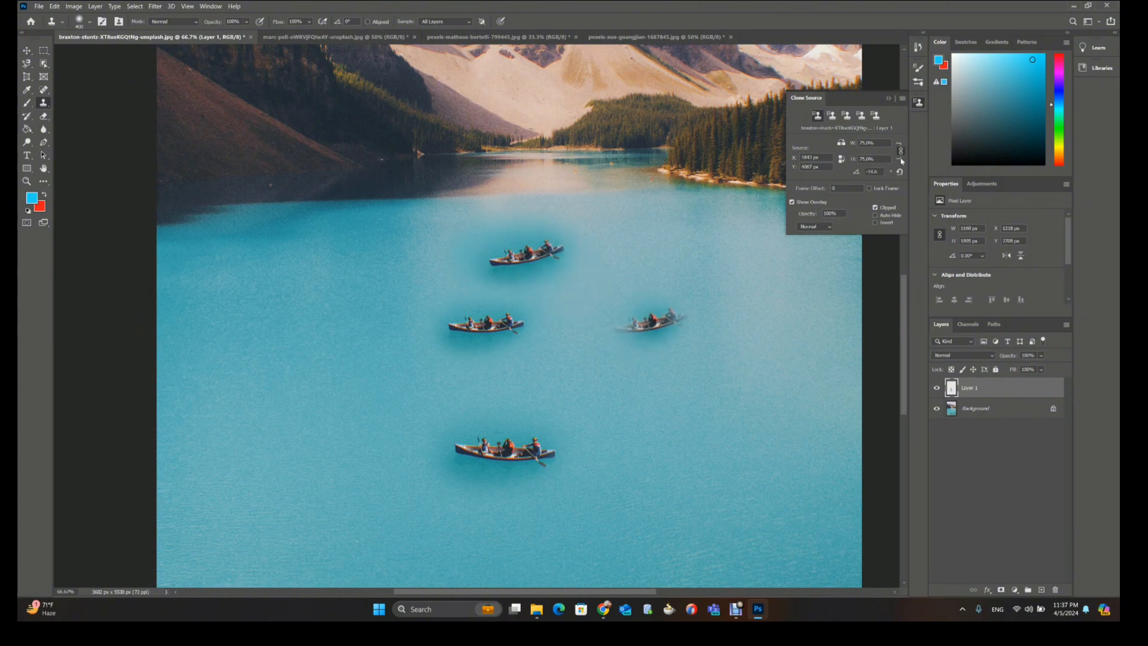
drag(861, 175, 802, 174)
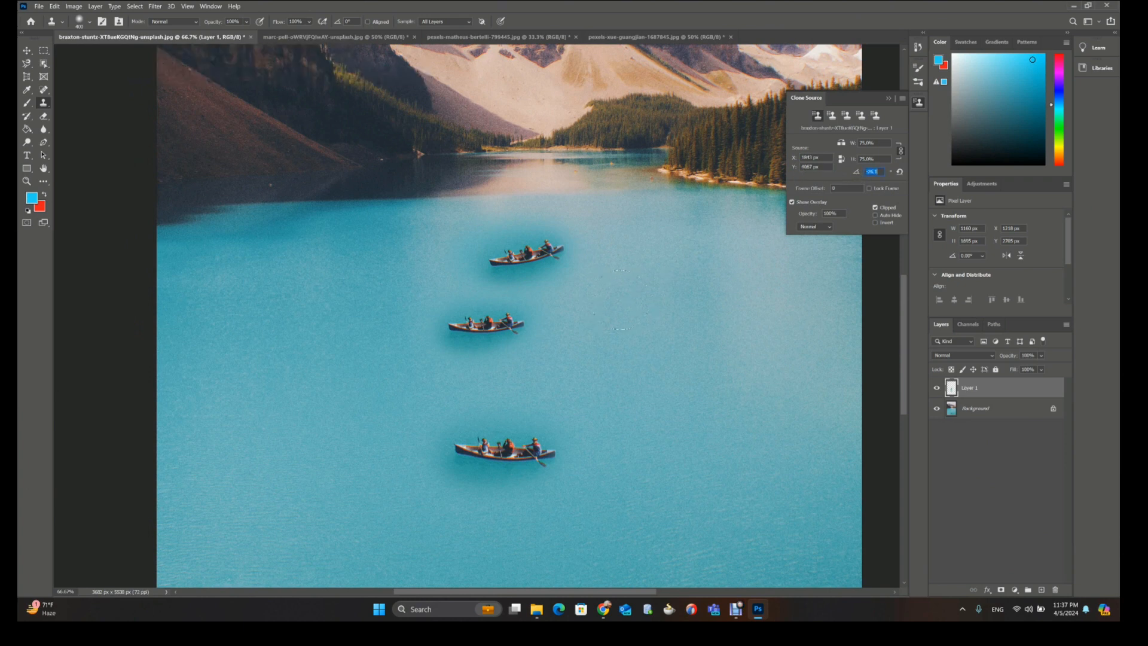
drag(628, 297, 658, 291)
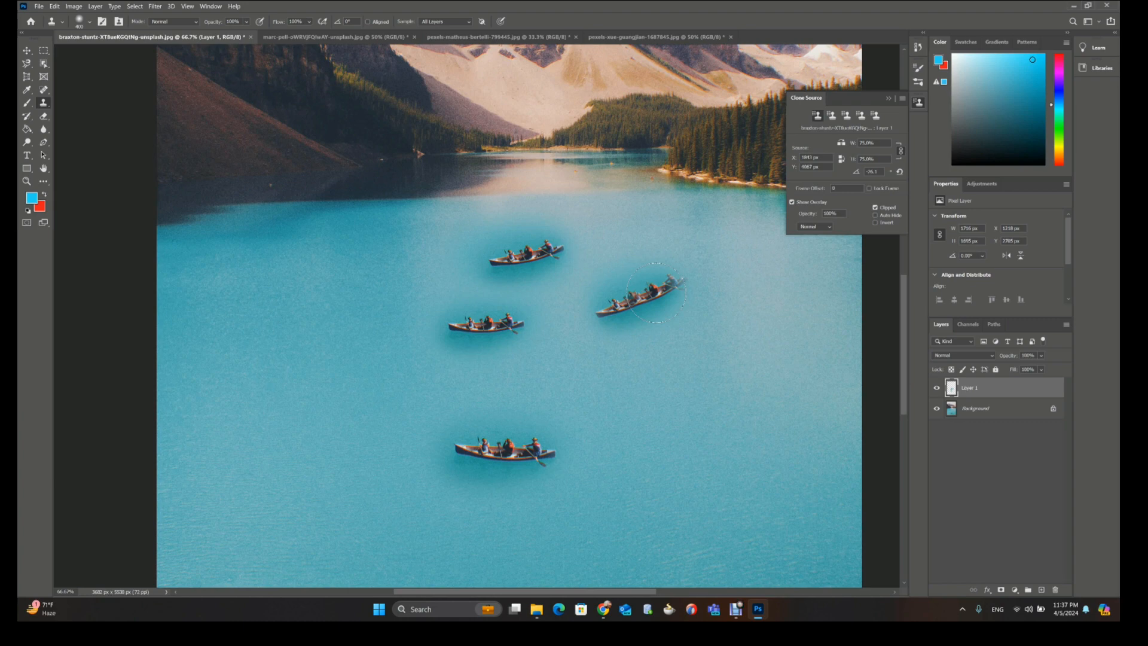
- Undo all the canoe clone strokes on Layer 1, leaving only the original canoe
key(ctrl+minus)
key(ctrl+minus)
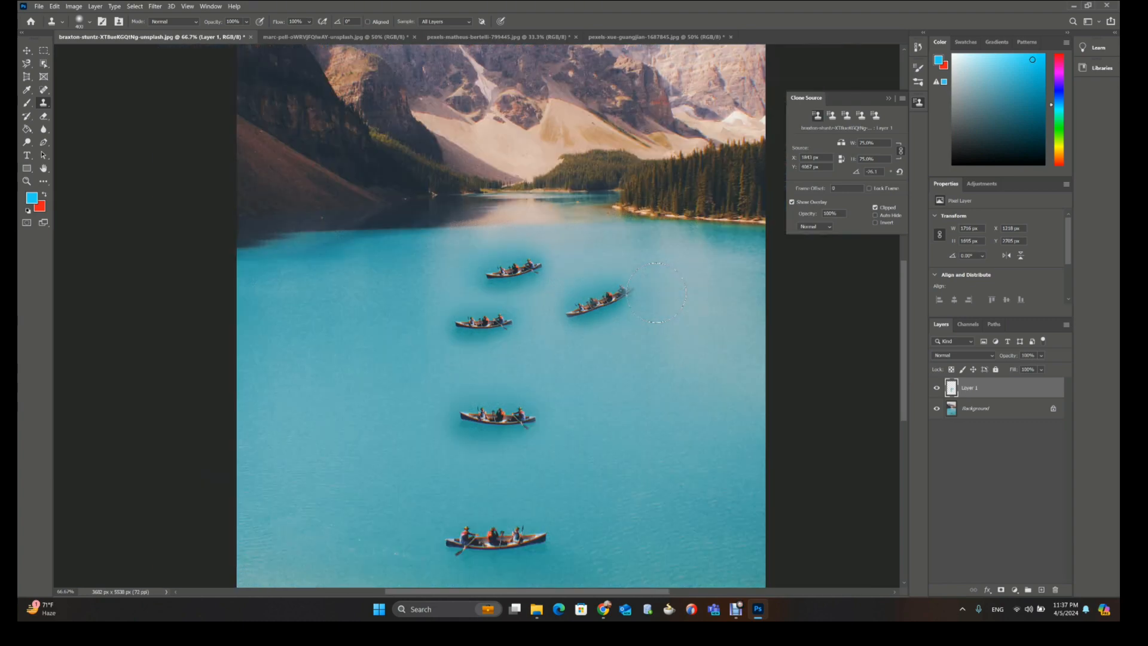
key(ctrl+z)
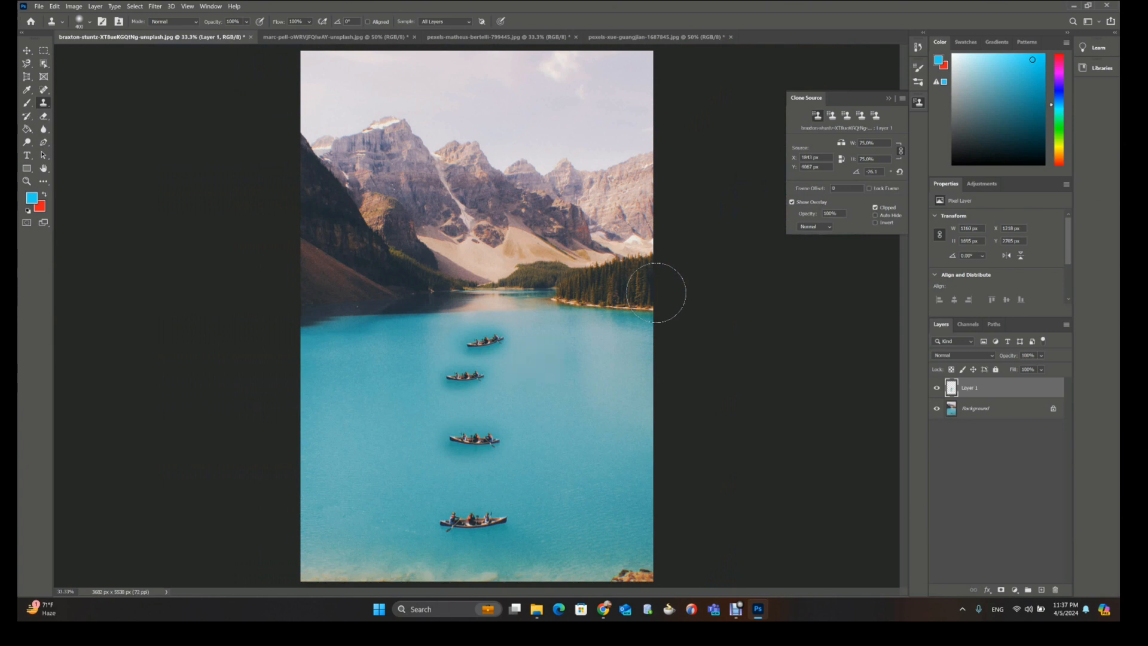
key(ctrl+z)
key(ctrl+z)
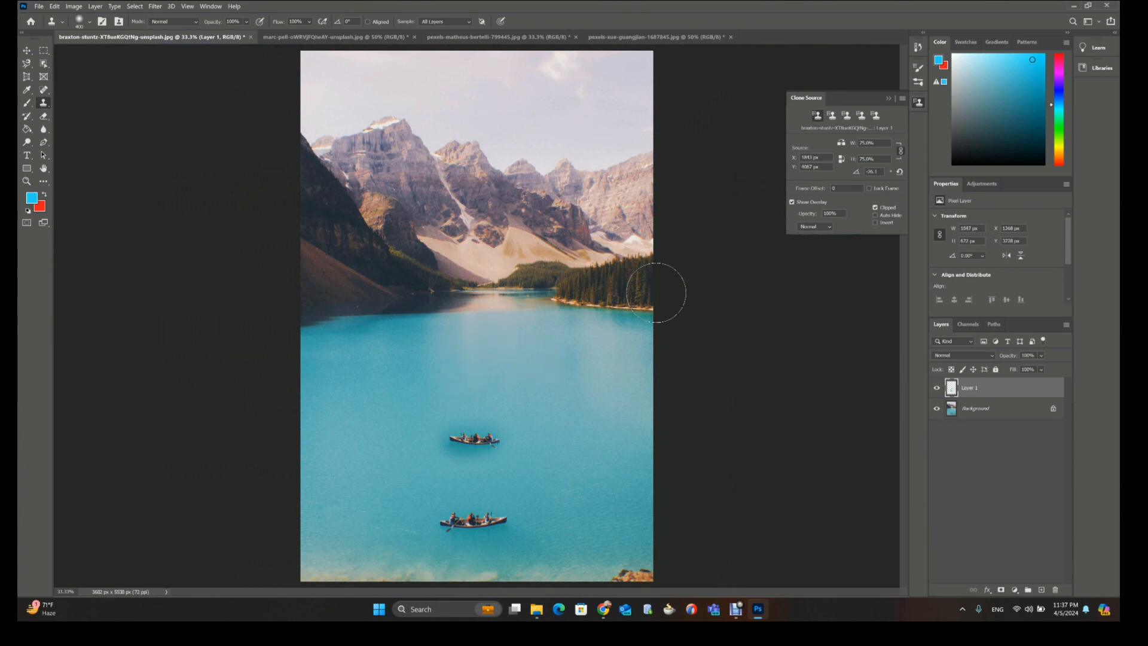
key(ctrl+z)
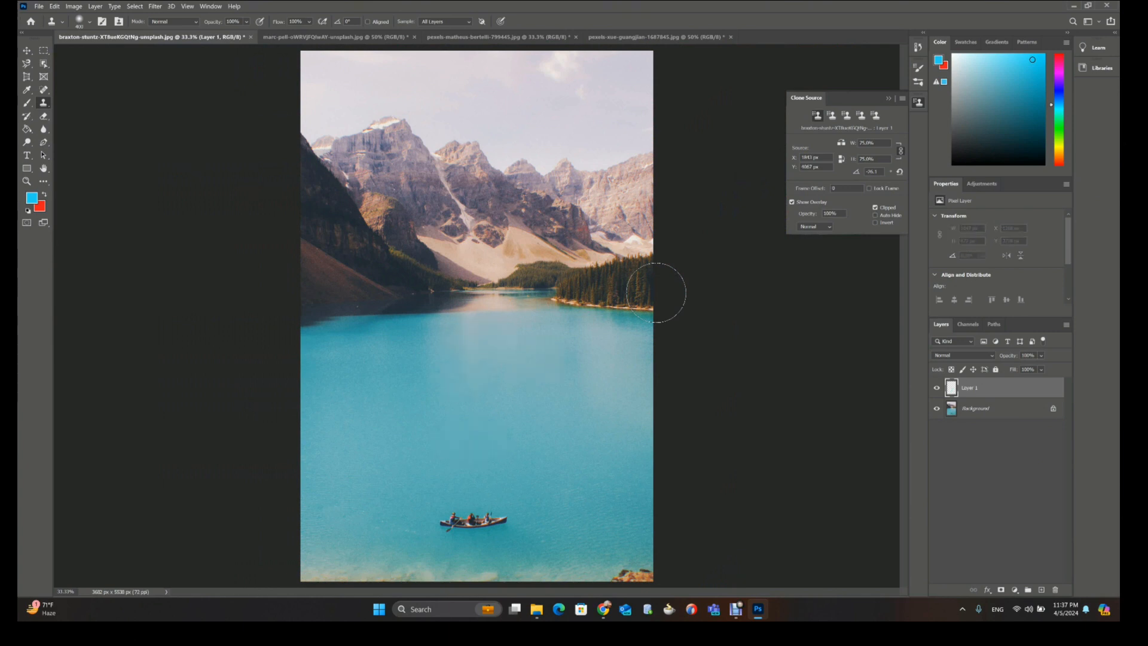
- Reset the clone source rotation to 0 and clone a 75% canoe onto the upper part of the lake with a smaller brush
key(bracketleft)
key(bracketleft)
key(bracketleft)
click(859, 173)
key(BackSpace)
mouse_move(441, 377)
mouse_down()
mouse_move(467, 377)
mouse_move(423, 377)
mouse_up()
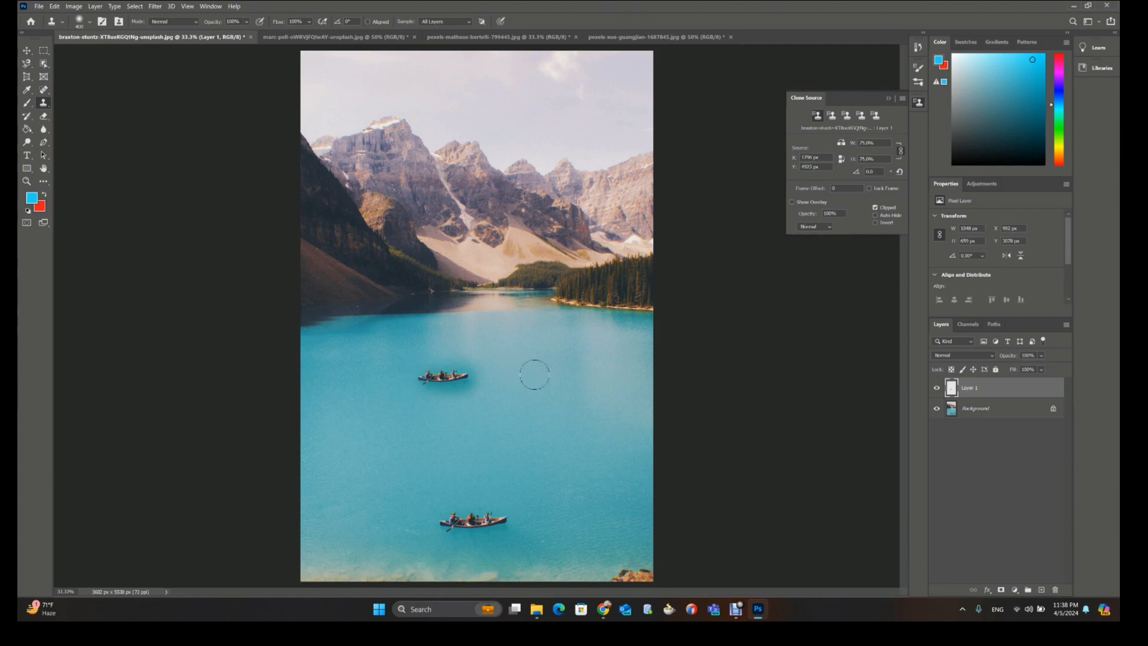
- Turn on the clone source overlay and disable its clipping so the whole source image previews
click(793, 203)
click(875, 209)
click(793, 203)
click(876, 207)
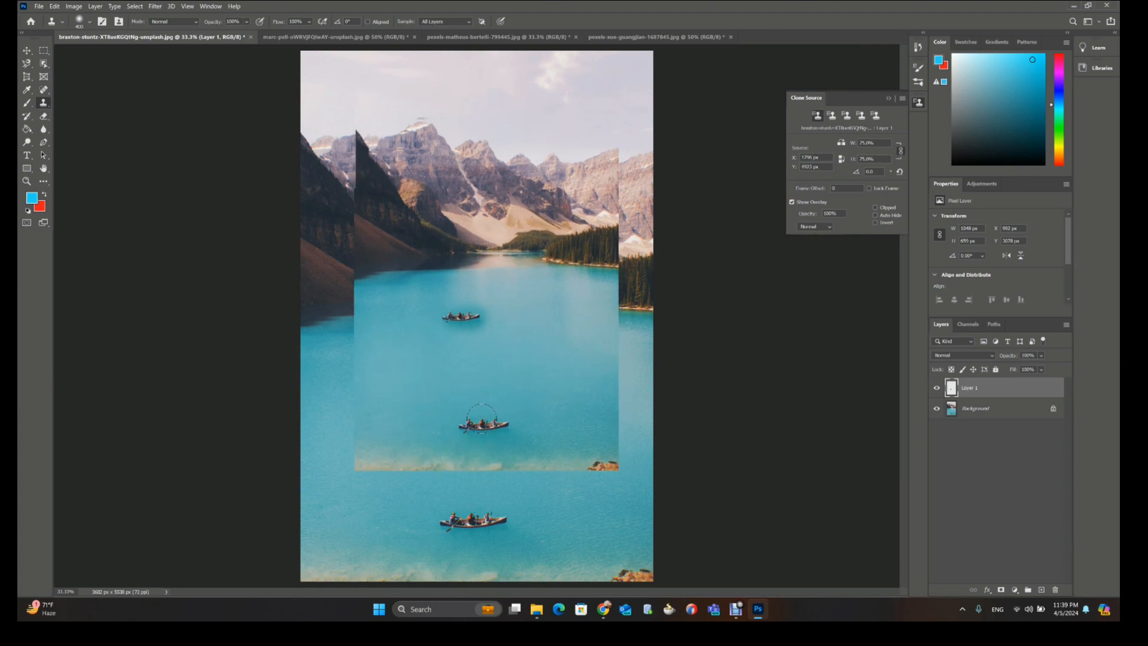
- Stamp another canoe copy below the upper one using the unclipped overlay, and re-enable Clipped
mouse_move(458, 410)
mouse_down()
mouse_move(486, 410)
mouse_move(449, 413)
mouse_up()
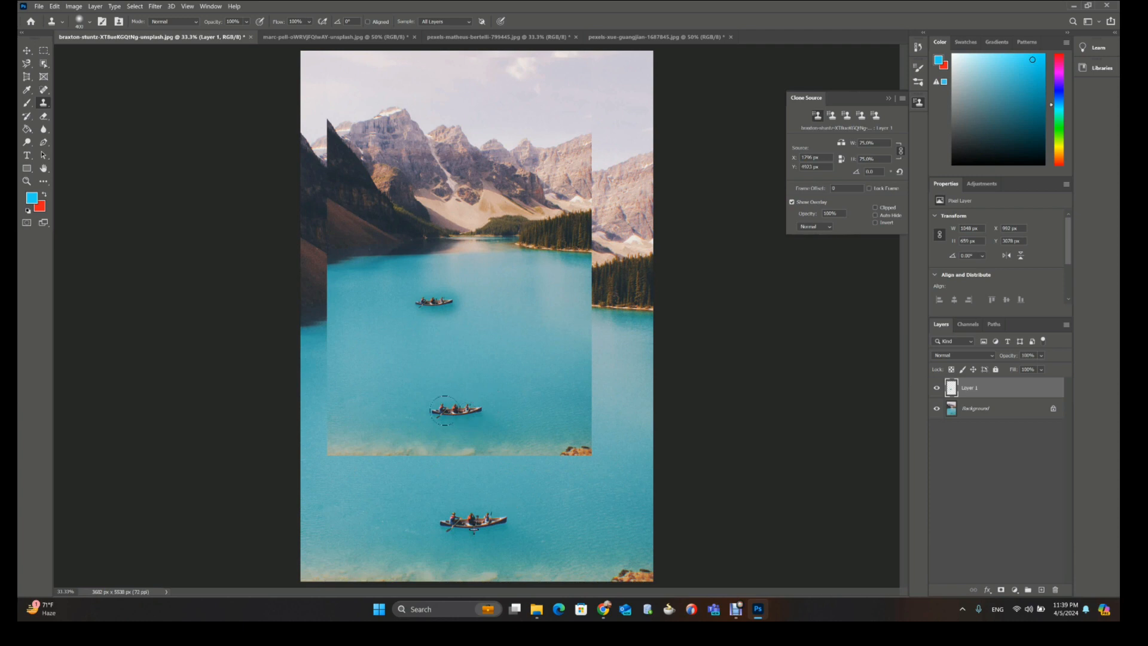
mouse_move(452, 403)
mouse_down()
mouse_move(499, 372)
mouse_move(487, 409)
mouse_move(441, 415)
mouse_move(469, 391)
mouse_up()
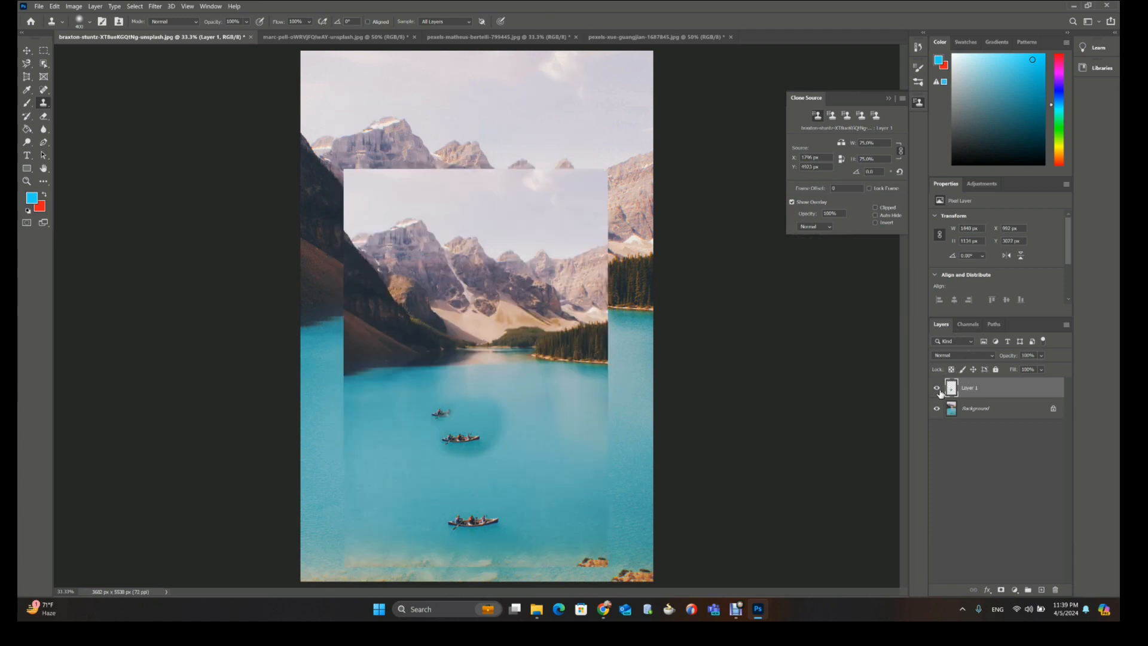
click(875, 208)
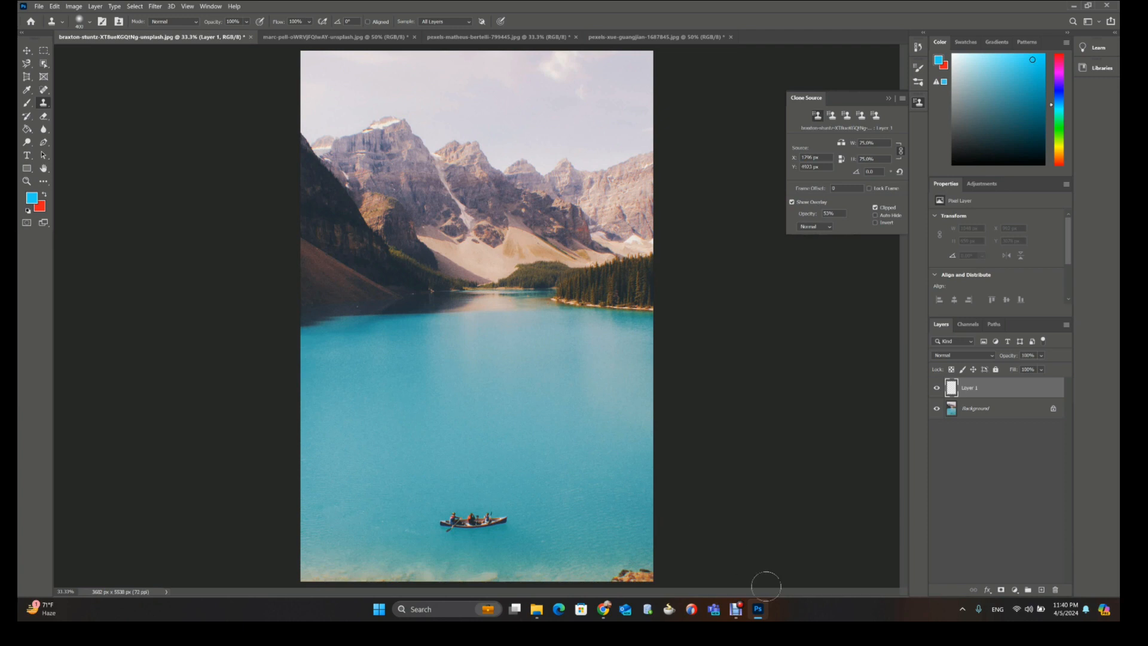
mouse_move(739, 611)
click(767, 553)
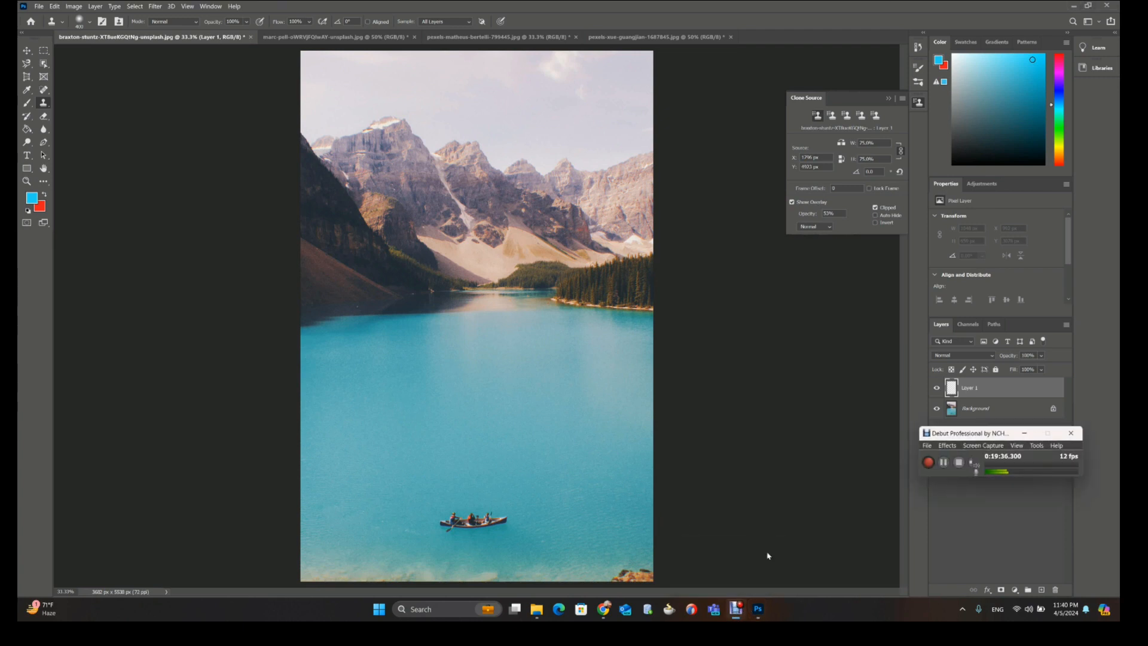